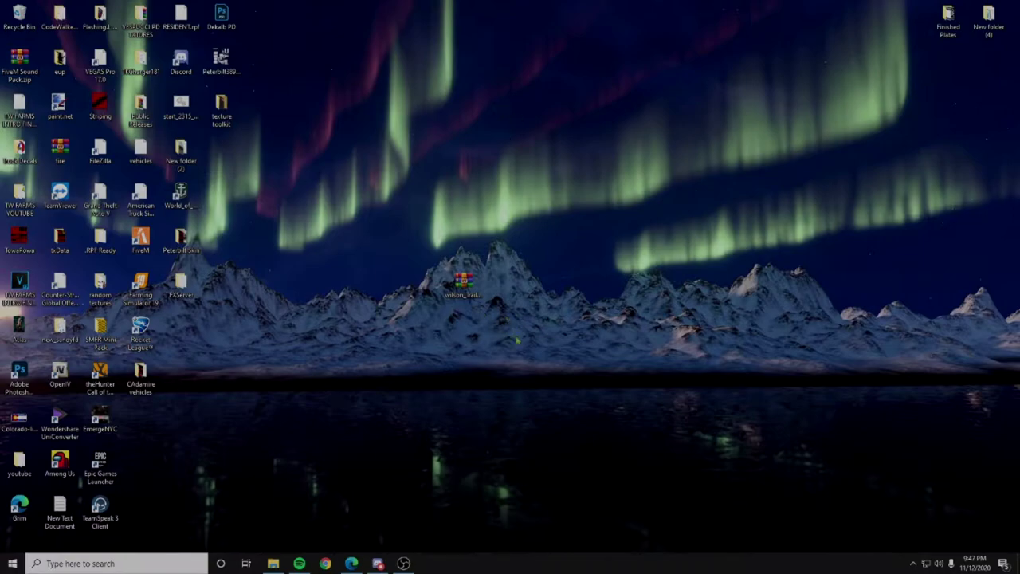
Open the wilson_Trailer_Livestock archive from the desktop.
click(477, 283)
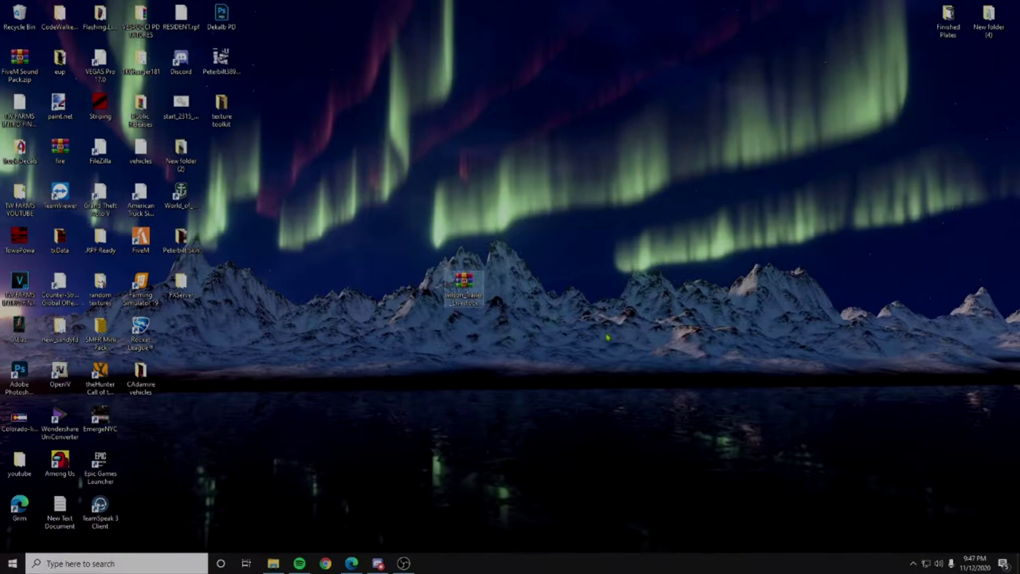
click(578, 323)
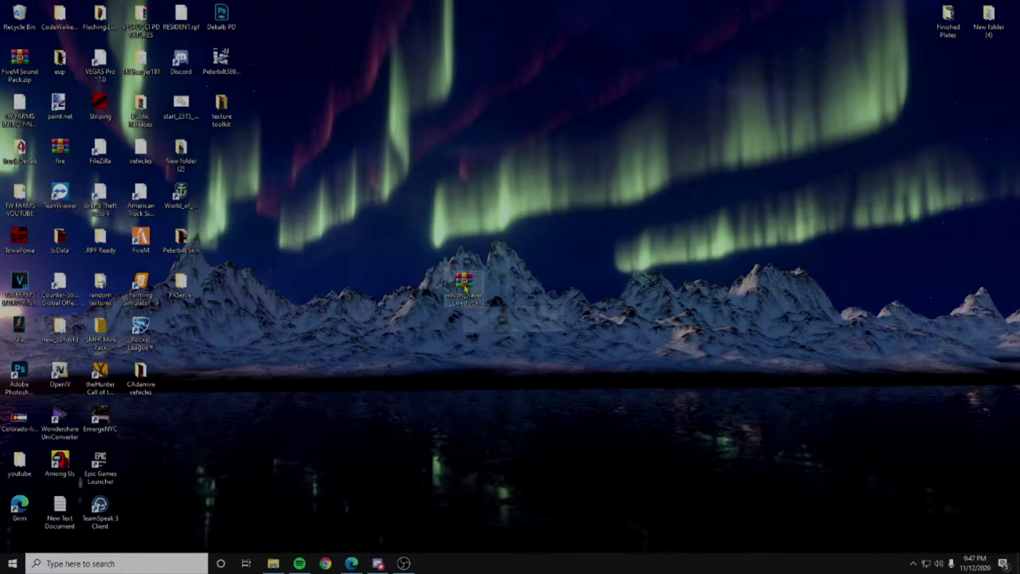
mouse_move(465, 289)
mouse_down()
mouse_move(516, 267)
mouse_move(547, 341)
mouse_move(488, 277)
mouse_move(463, 296)
mouse_up()
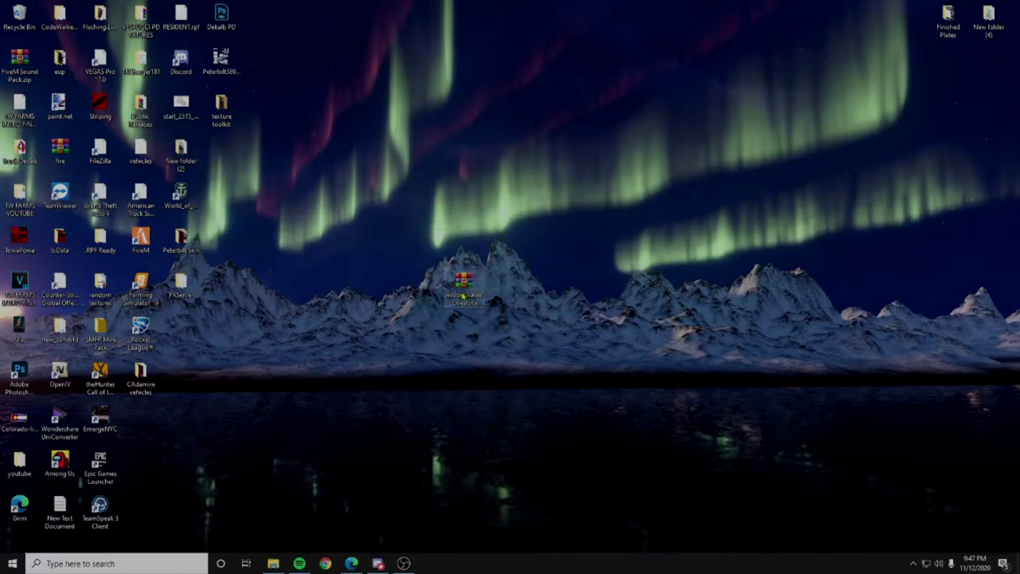
double_click(463, 295)
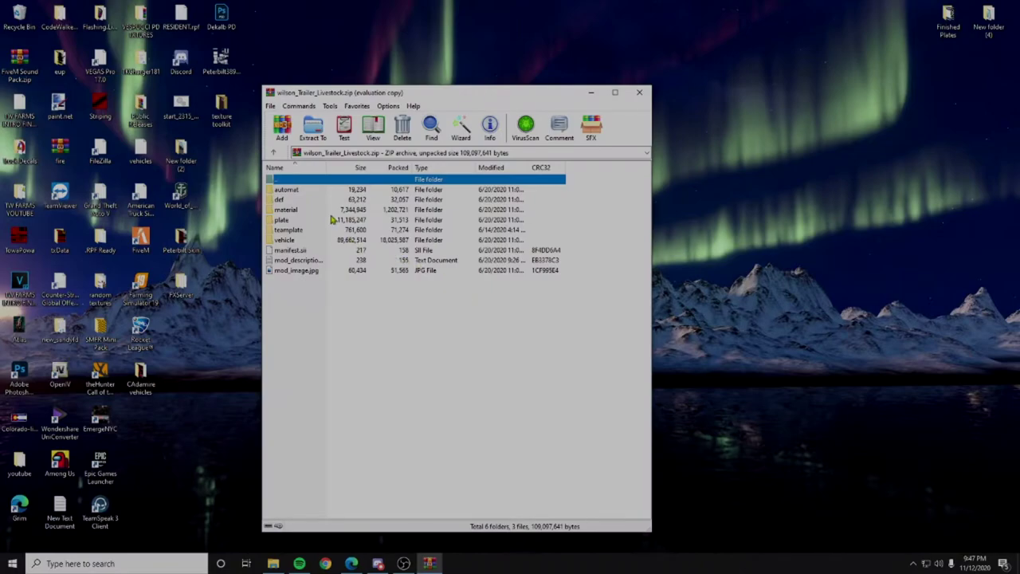
Open the pinga.dds texture from the archive's plate folder in paint.net.
click(592, 249)
double_click(327, 221)
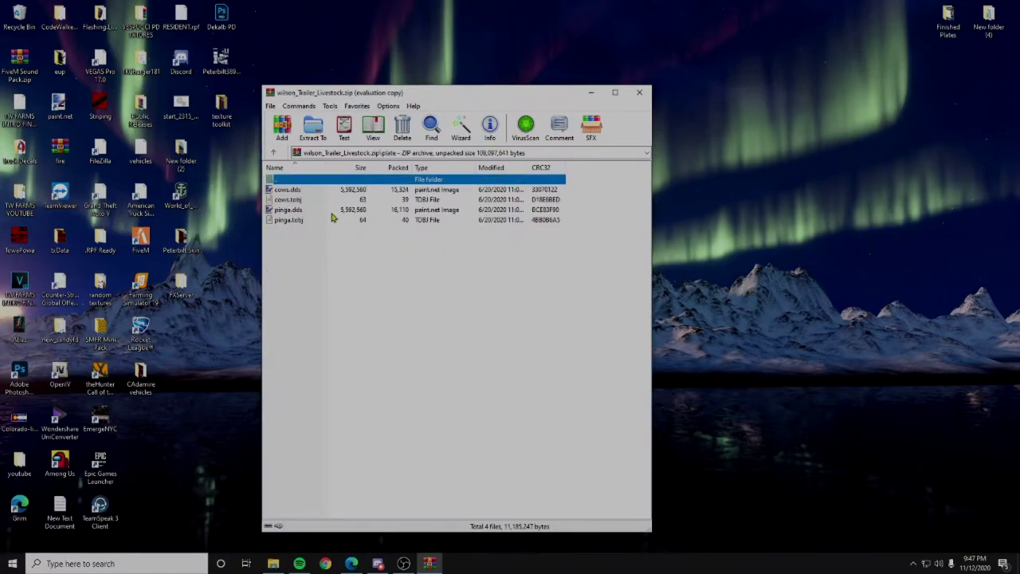
click(336, 211)
double_click(344, 211)
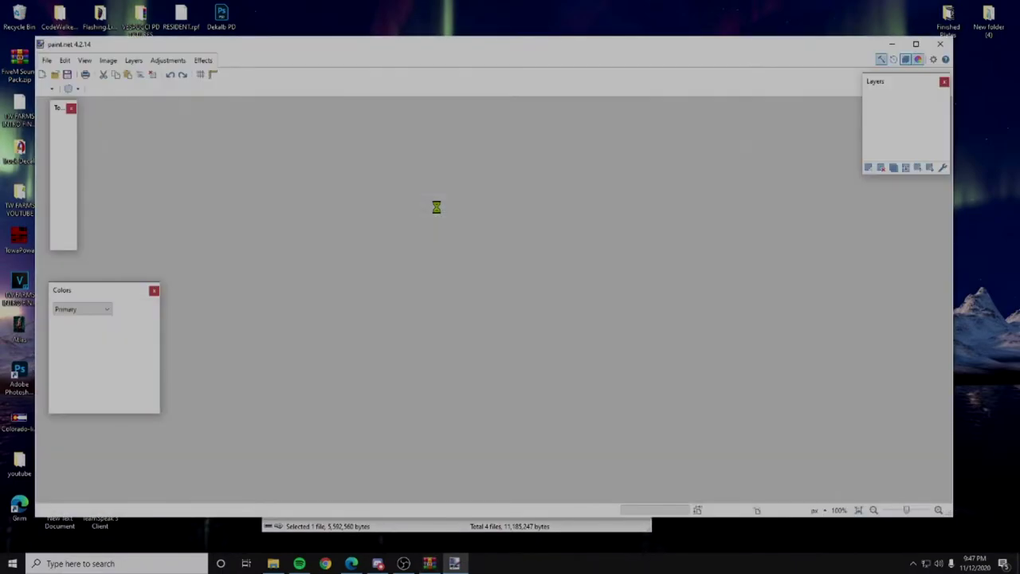
Add a new layer above the Background layer of the plate texture.
ctrl+scroll(553, 223, up, 10)
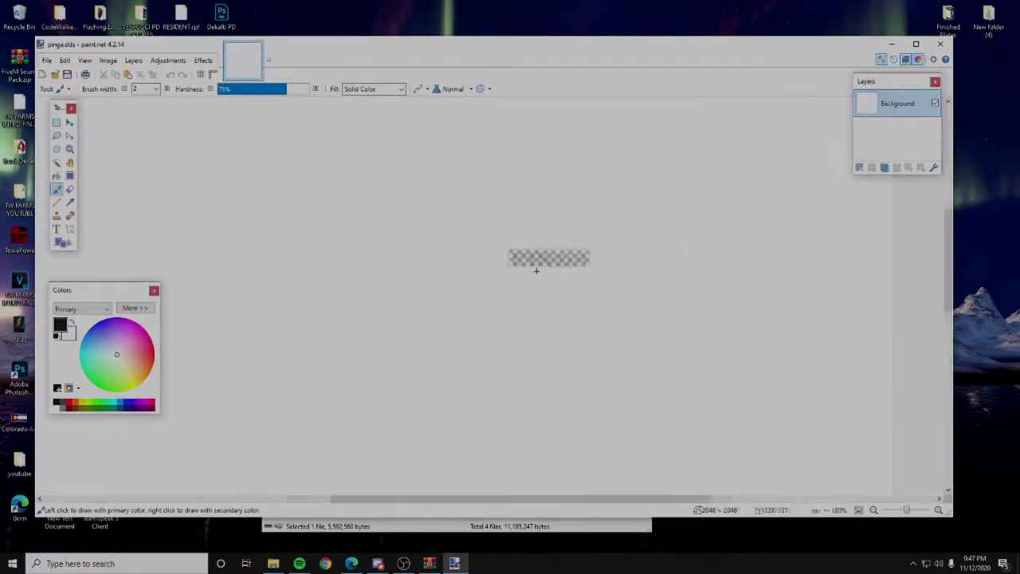
scroll(409, 208, up, 2)
scroll(326, 325, right, 2)
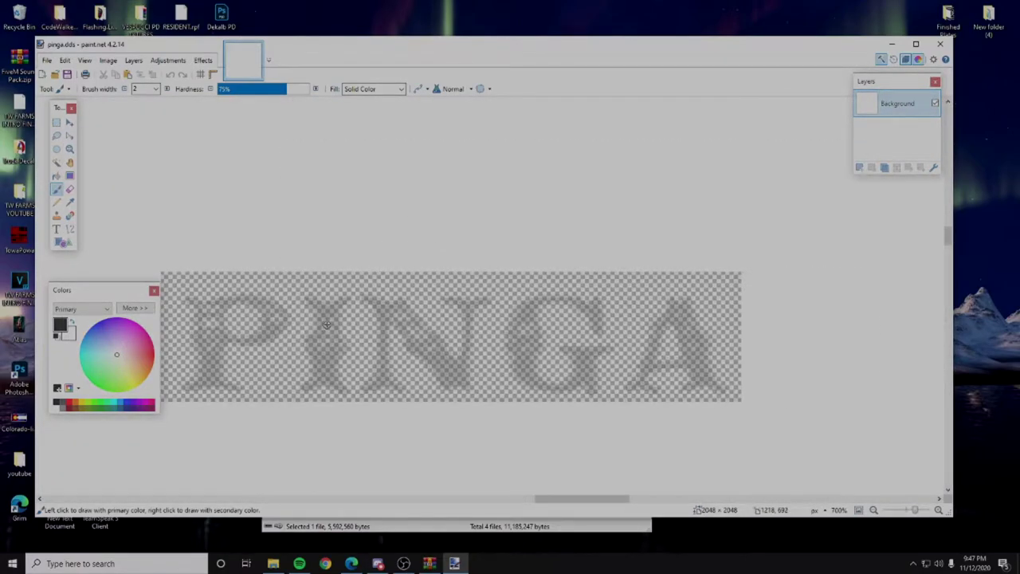
scroll(345, 339, left, 1)
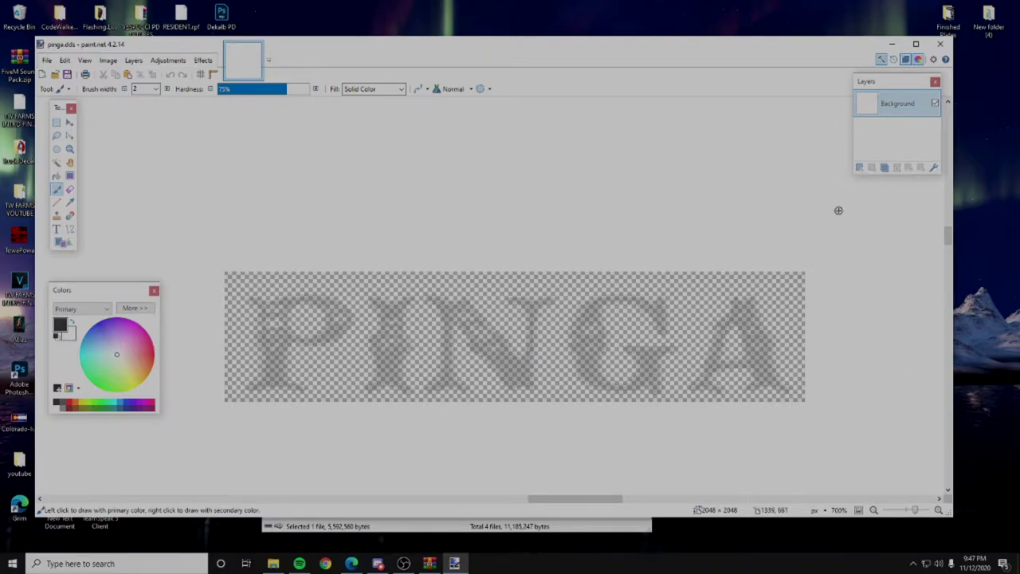
click(859, 168)
scroll(837, 164, down, 2)
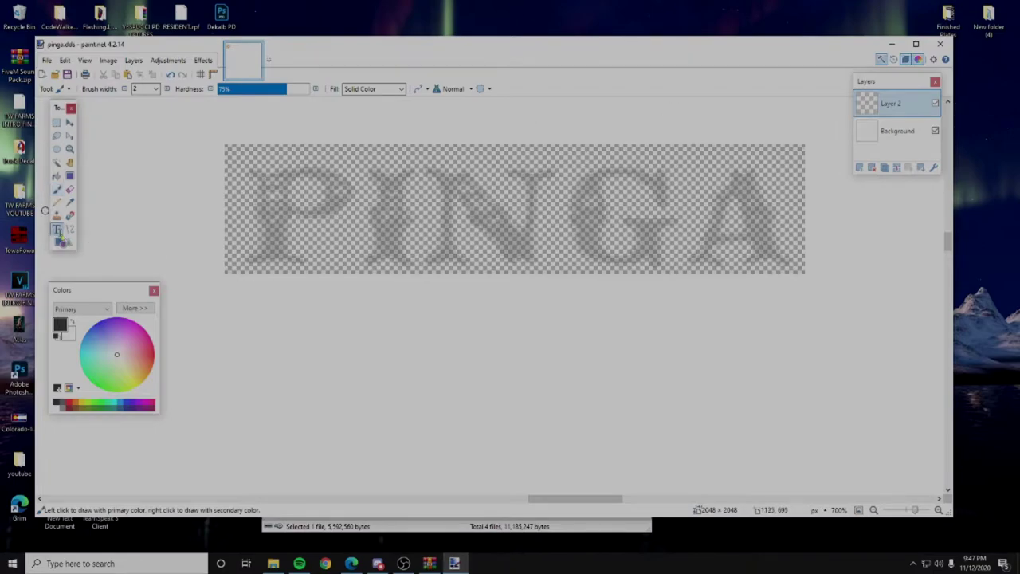
Write the text "FLINK" in red over the PINGA lettering on the new layer.
click(56, 229)
scroll(319, 279, up, 1)
click(271, 261)
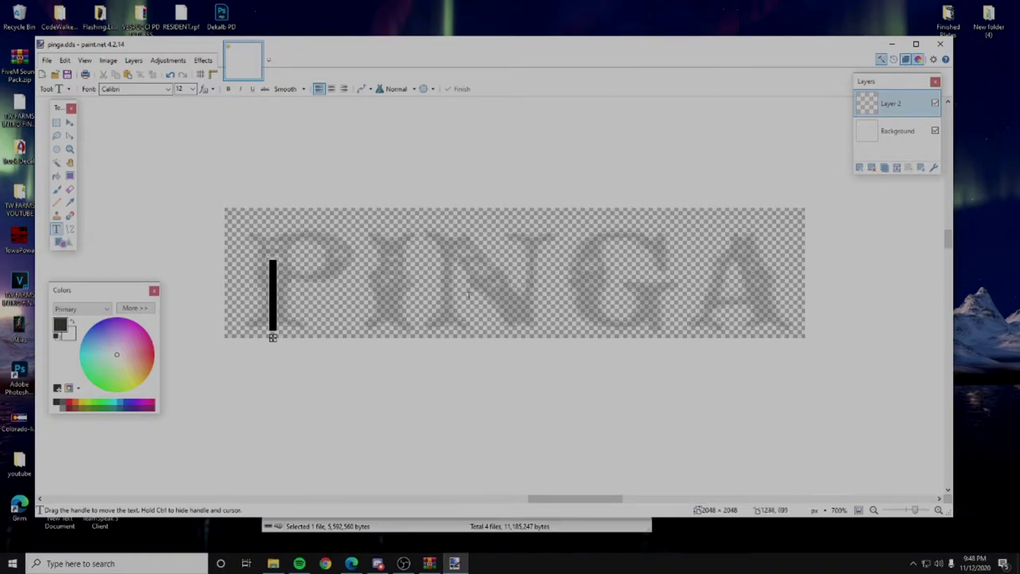
click(69, 404)
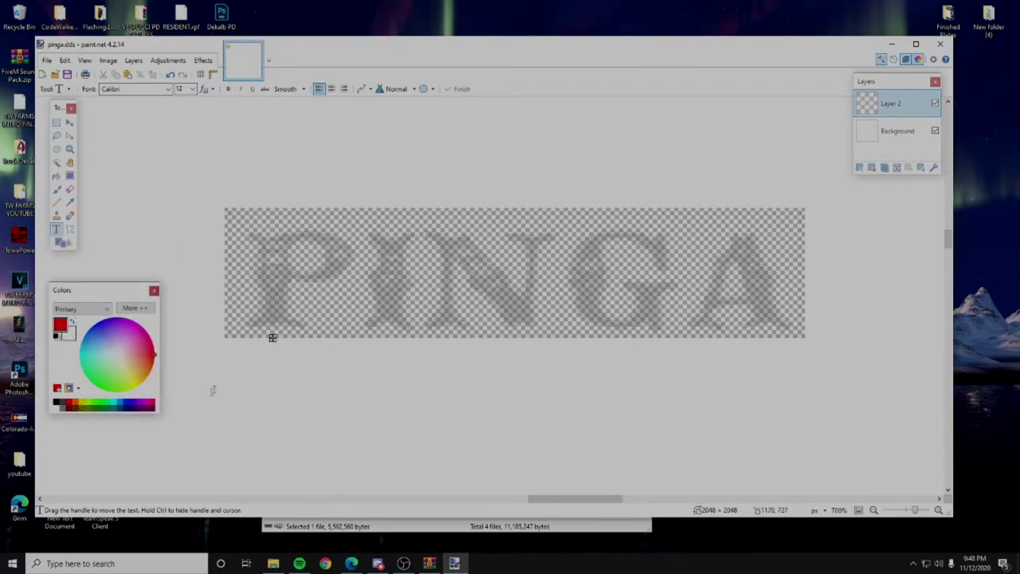
text(FLINK)
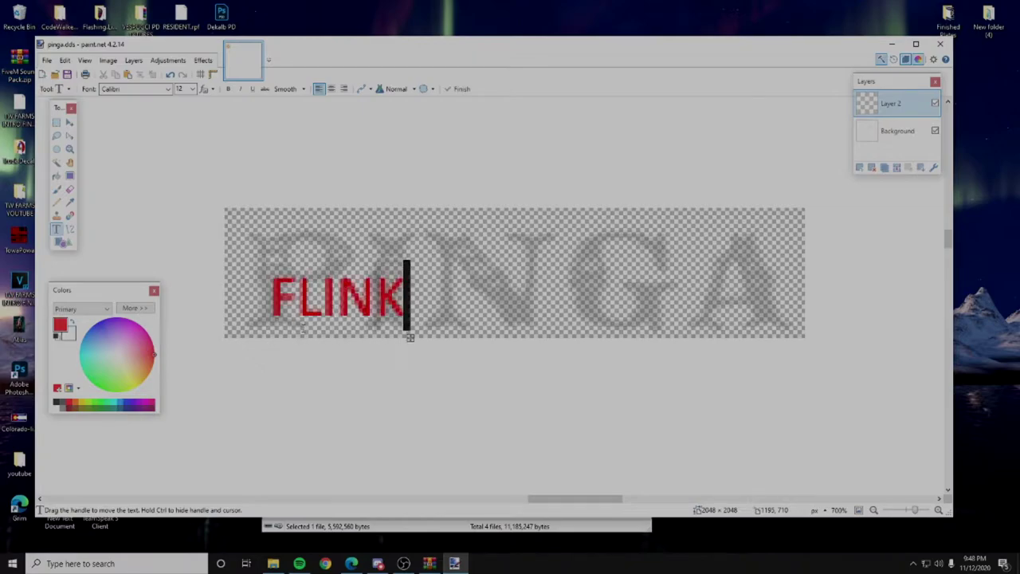
Set the FLINK text to the Aachen font at size 24 and move it inside the plate area.
click(168, 88)
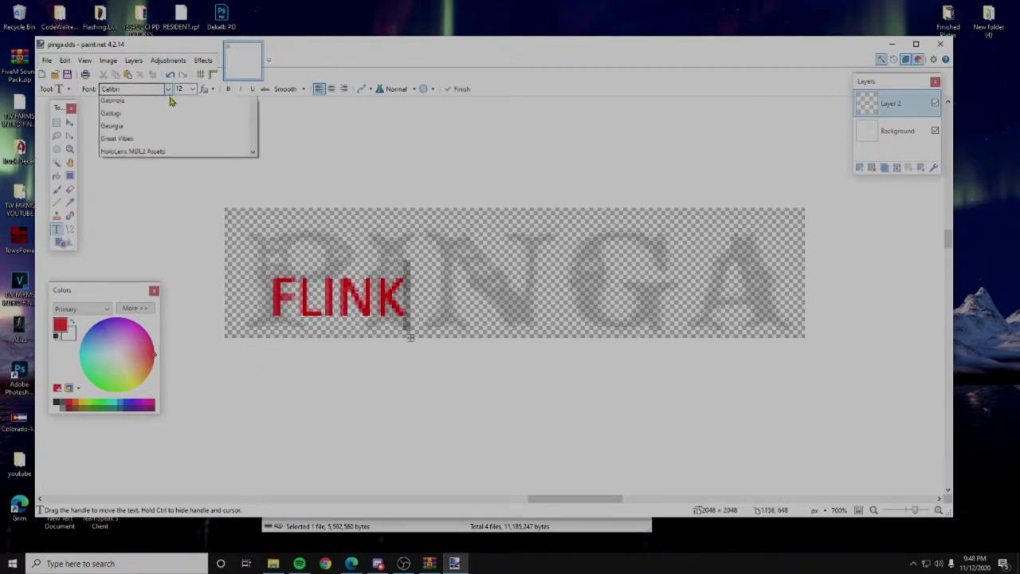
click(186, 104)
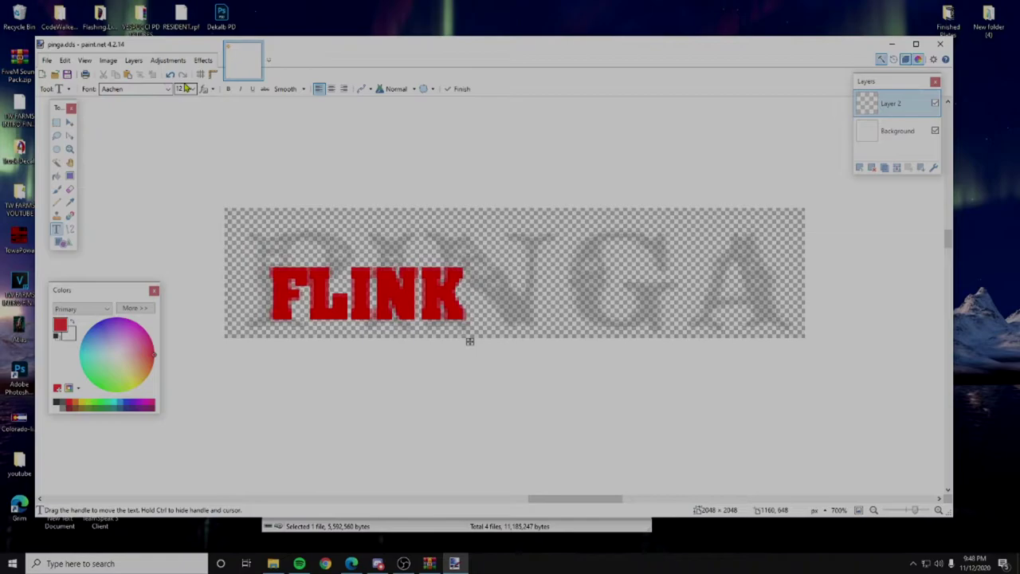
scroll(182, 89, up, 1)
scroll(182, 89, down, 5)
scroll(182, 89, down, 3)
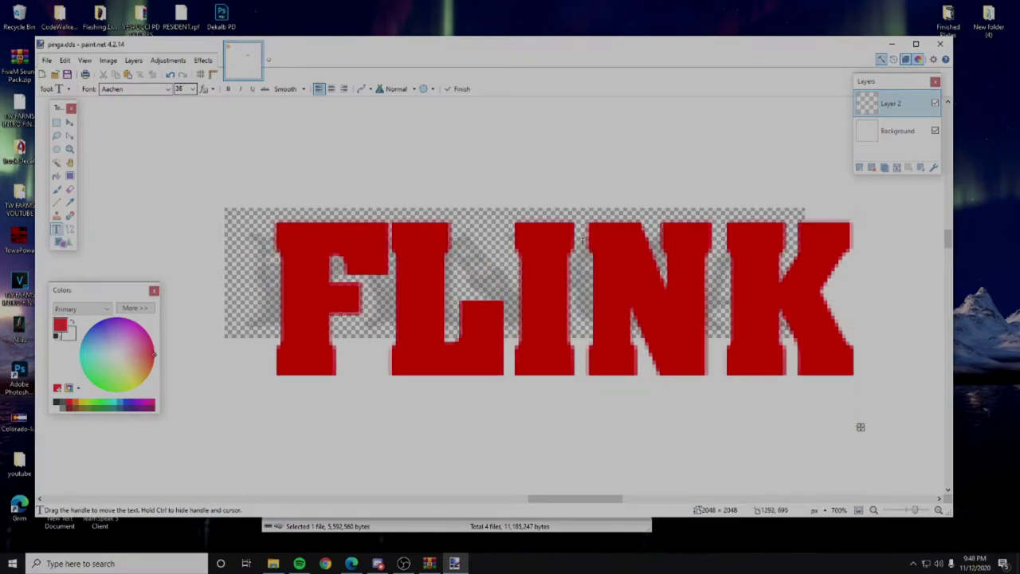
scroll(182, 88, up, 2)
scroll(182, 90, up, 1)
drag(663, 382, 637, 358)
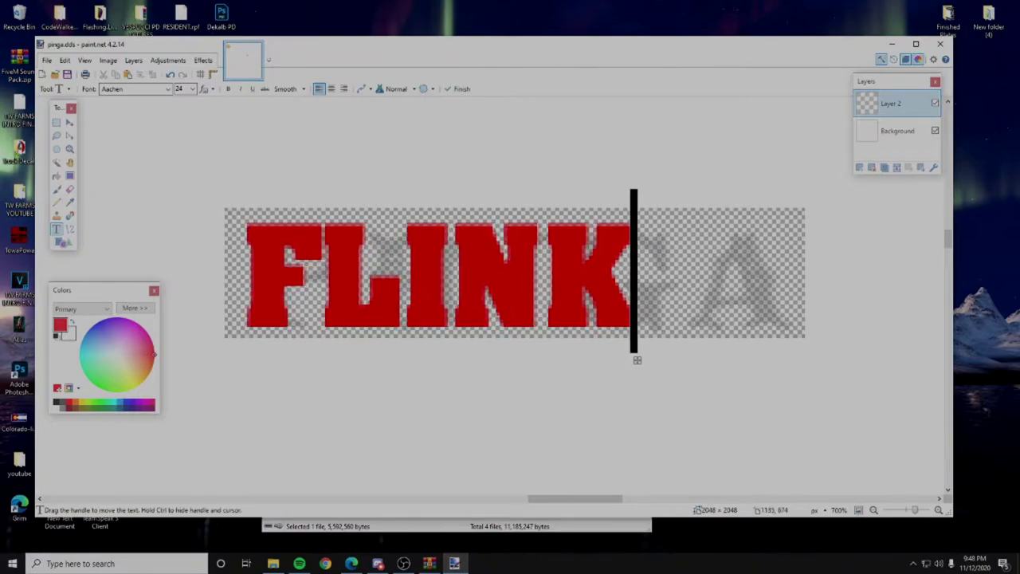
Select the FLINK lettering, resize the selection to about 147 × 28 px to fill the plate area, and deselect it.
key(s)
drag(237, 214, 637, 328)
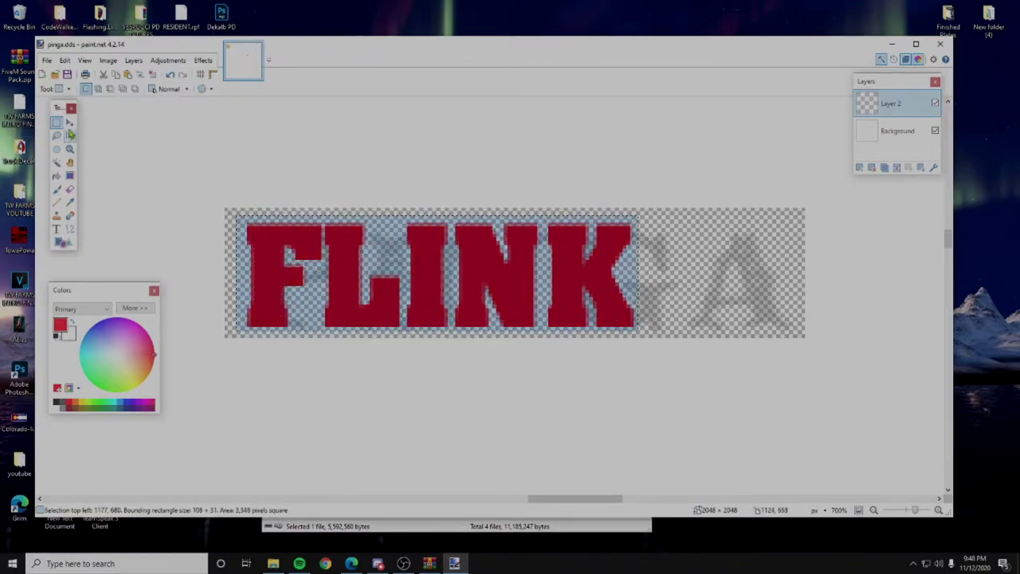
click(69, 121)
drag(637, 271, 783, 274)
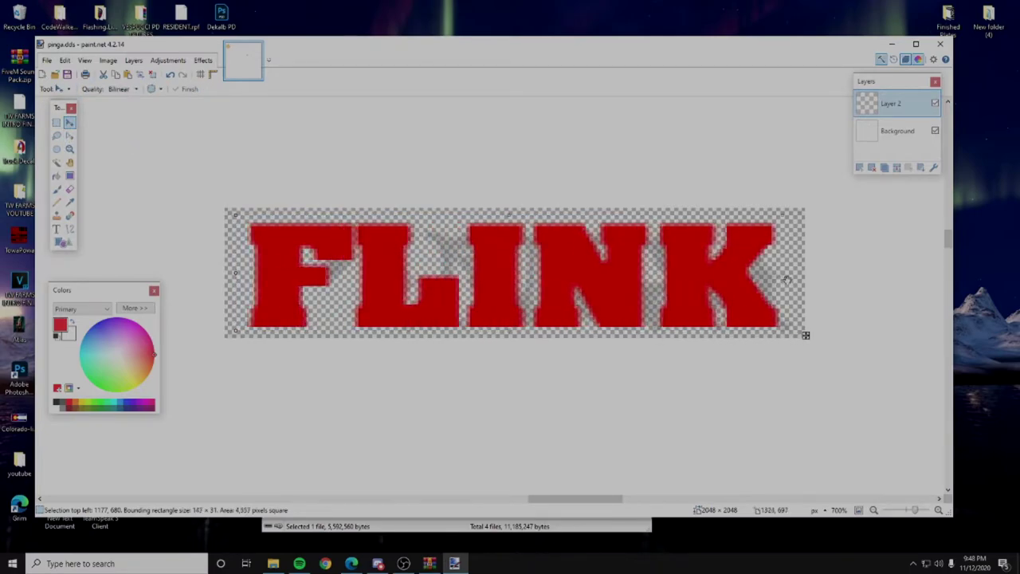
drag(509, 216, 510, 236)
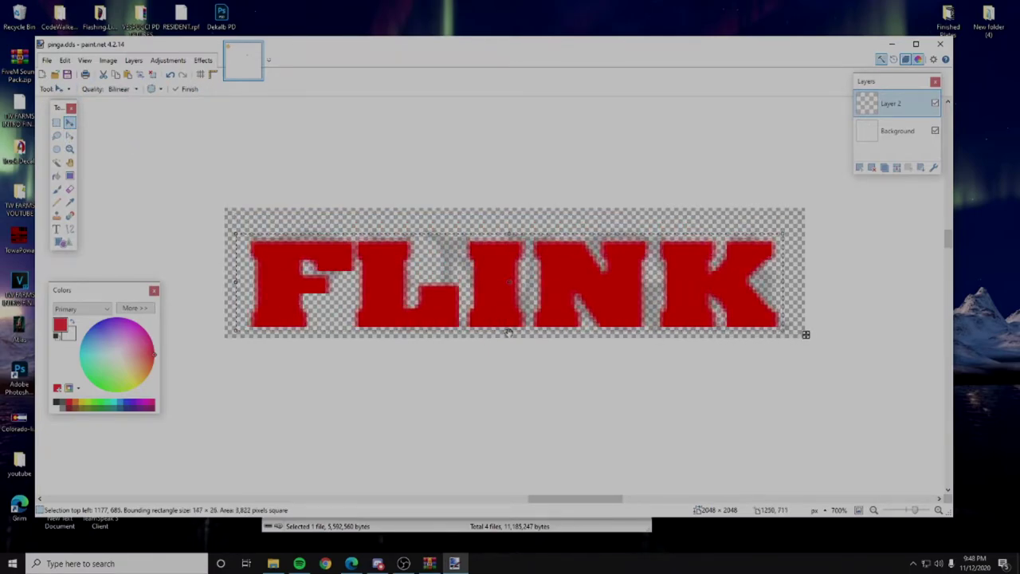
drag(508, 332, 508, 325)
drag(508, 234, 508, 221)
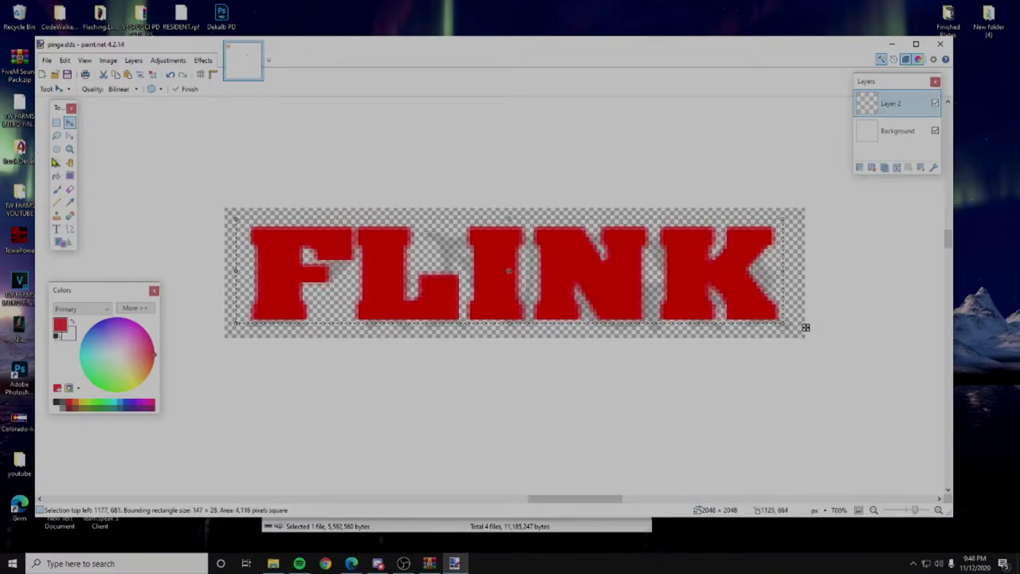
key(s)
scroll(887, 337, down, 8)
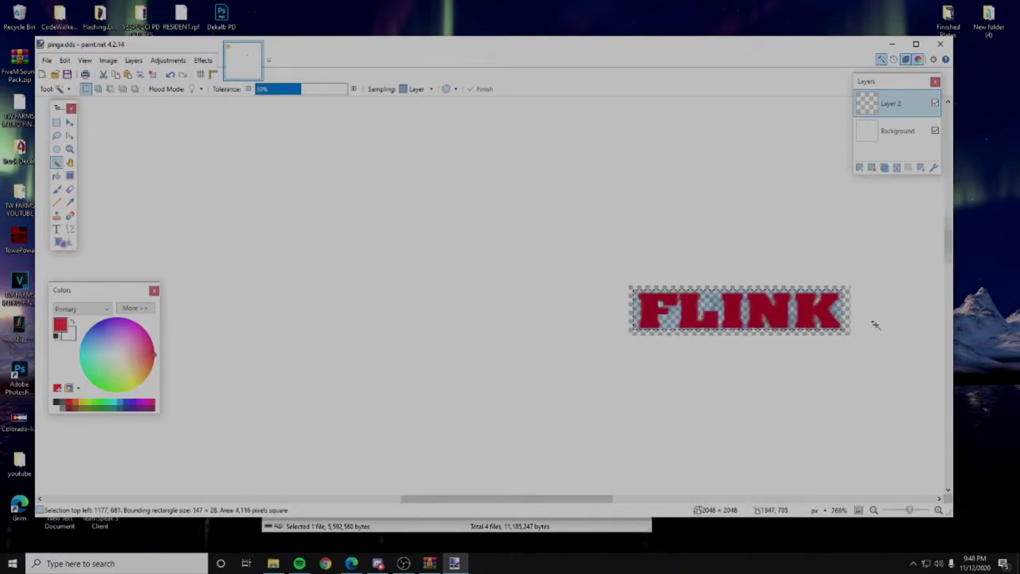
scroll(359, 328, up, 5)
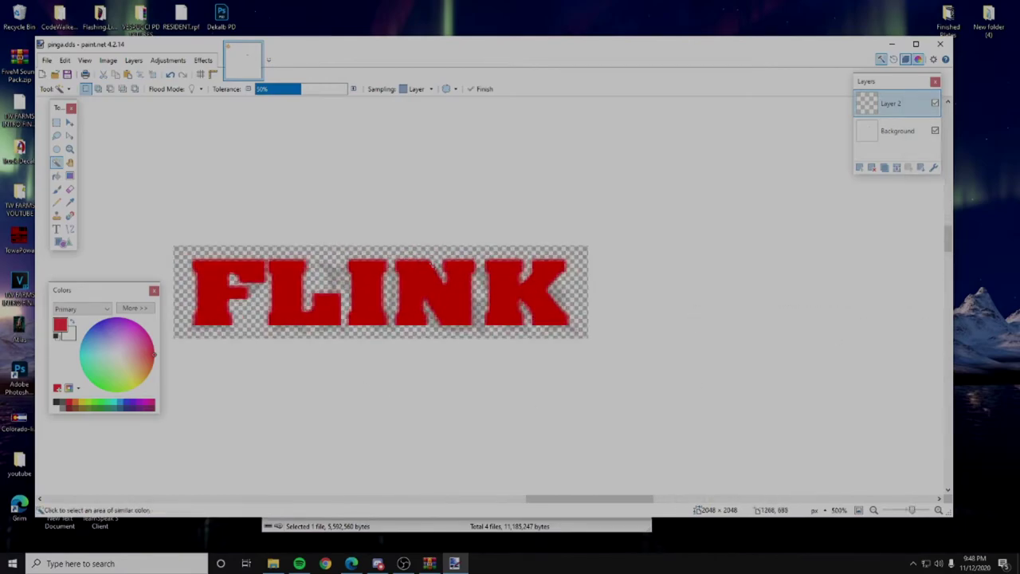
Hide Layer 2 and make the Background layer active.
scroll(644, 299, left, 4)
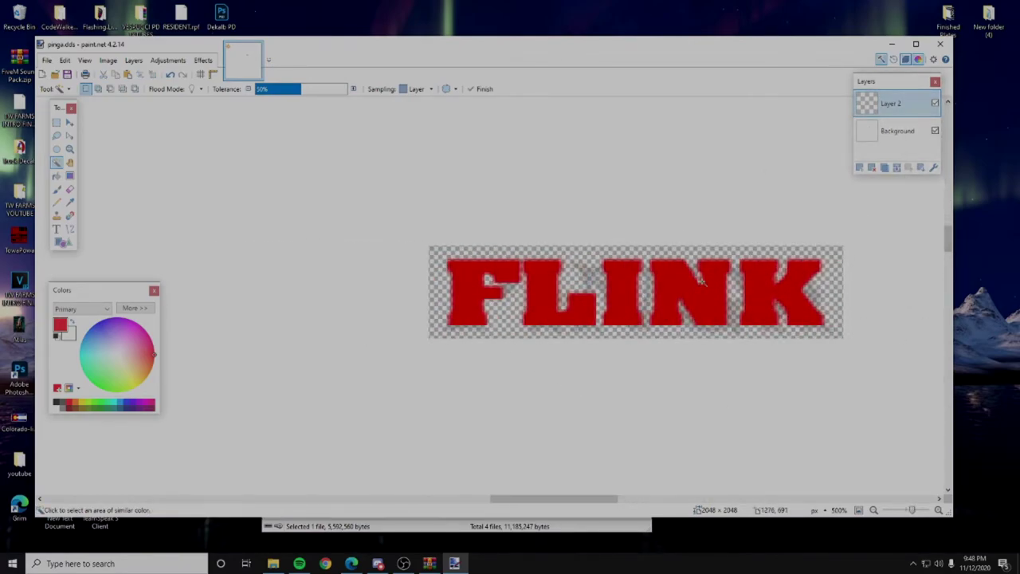
scroll(623, 301, right, 2)
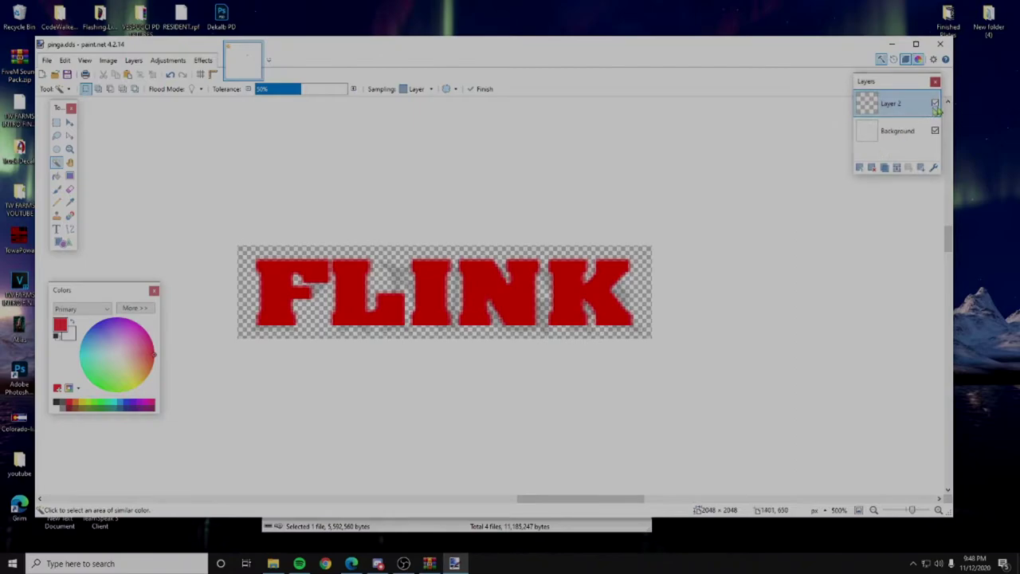
click(935, 104)
scroll(330, 337, up, 5)
scroll(383, 228, down, 1)
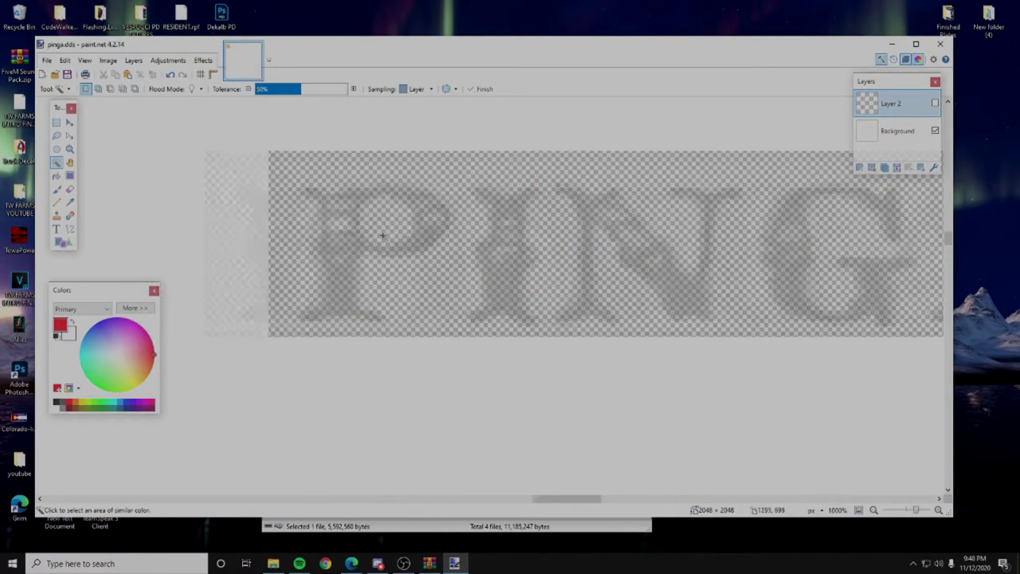
click(924, 131)
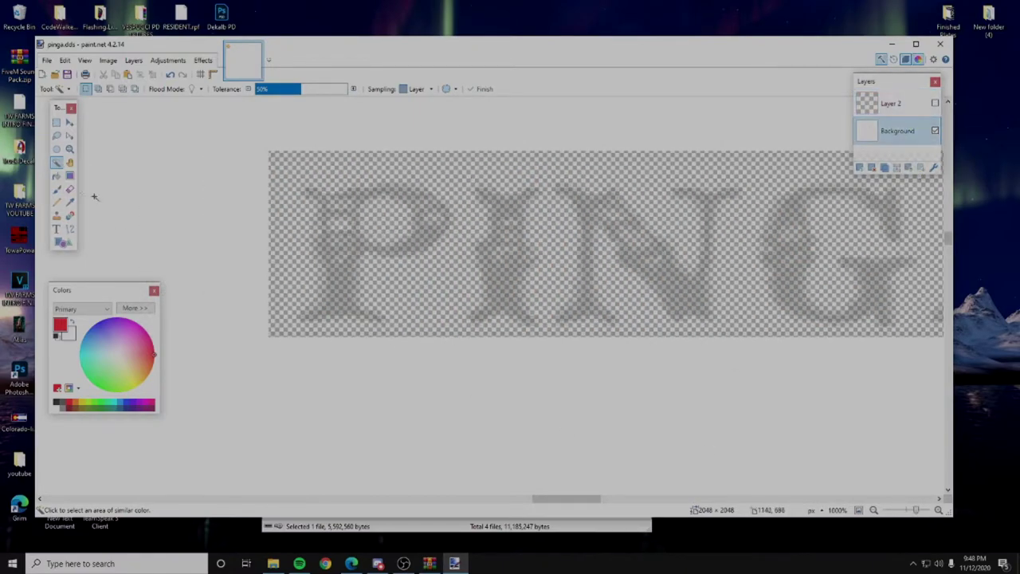
Erase the letter P from the Background layer, enlarging the Eraser's brush width to 30.
click(69, 189)
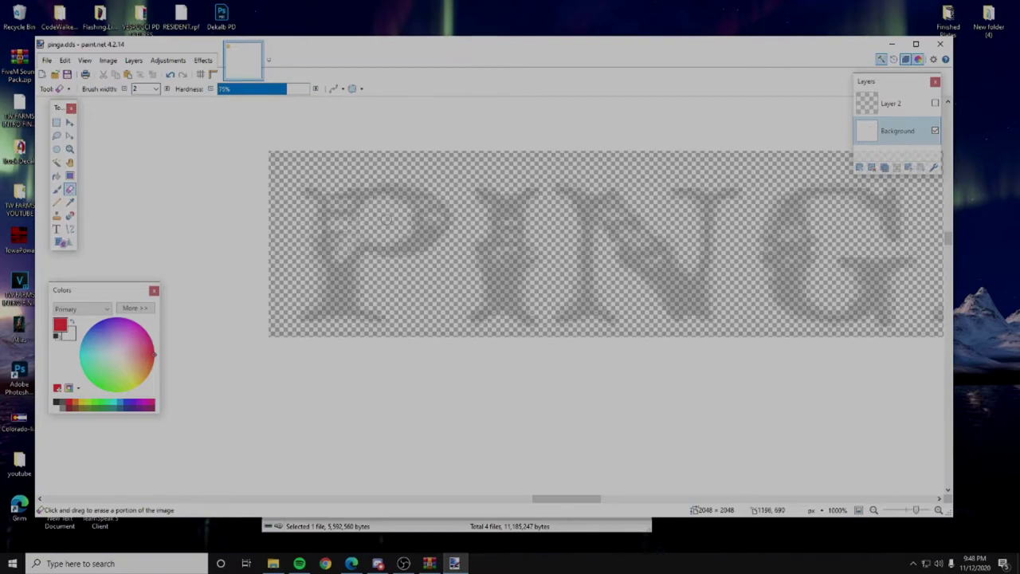
ctrl+scroll(356, 231, up, 1)
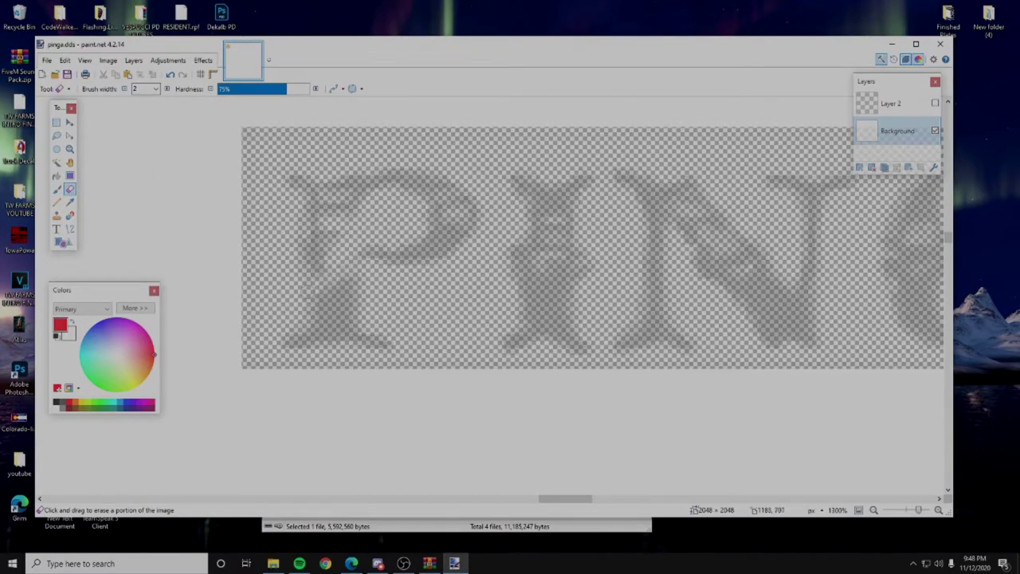
drag(388, 346, 314, 330)
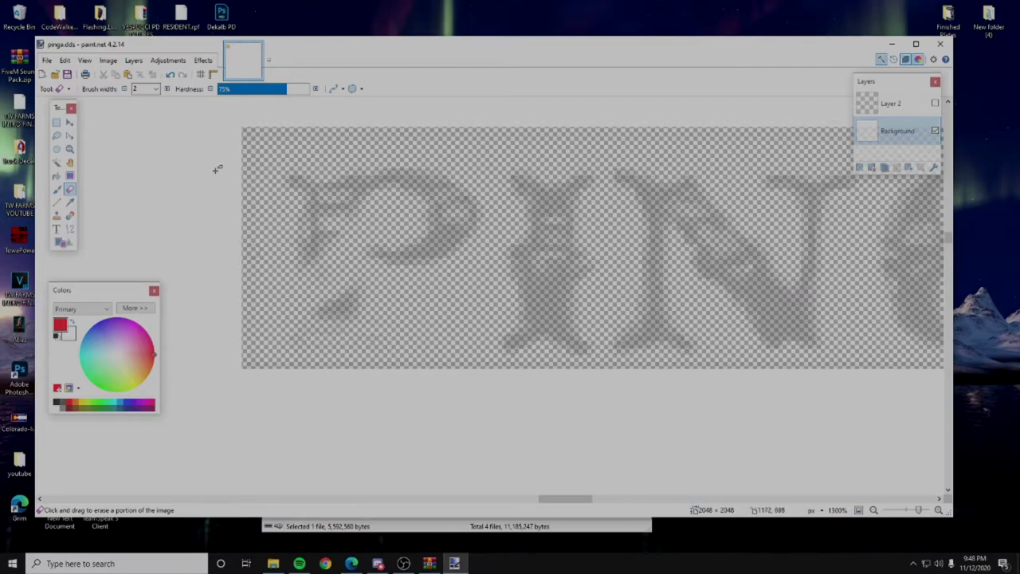
scroll(170, 102, down, 10)
scroll(147, 91, down, 12)
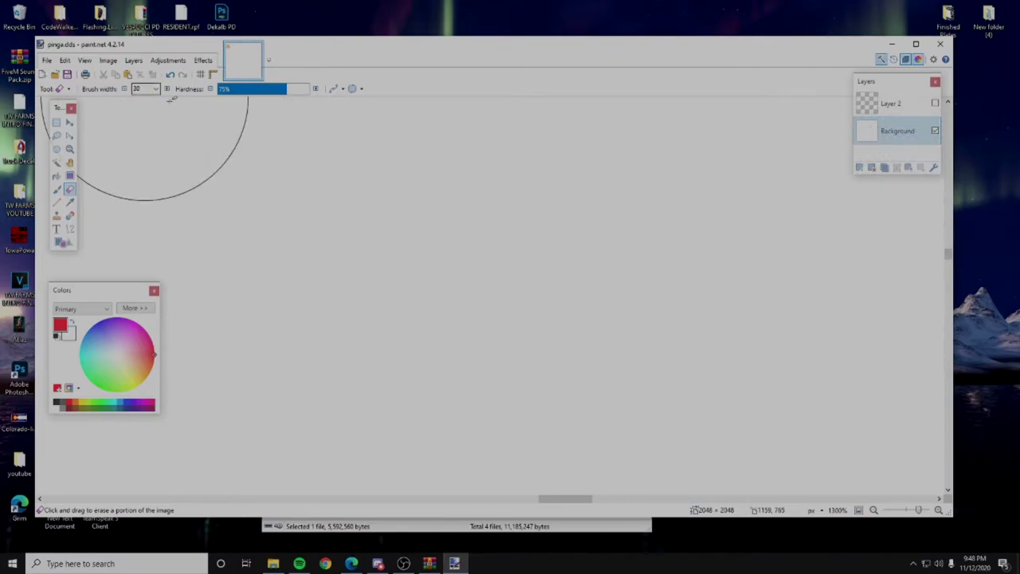
scroll(382, 202, up, 9)
click(371, 192)
scroll(403, 190, up, 3)
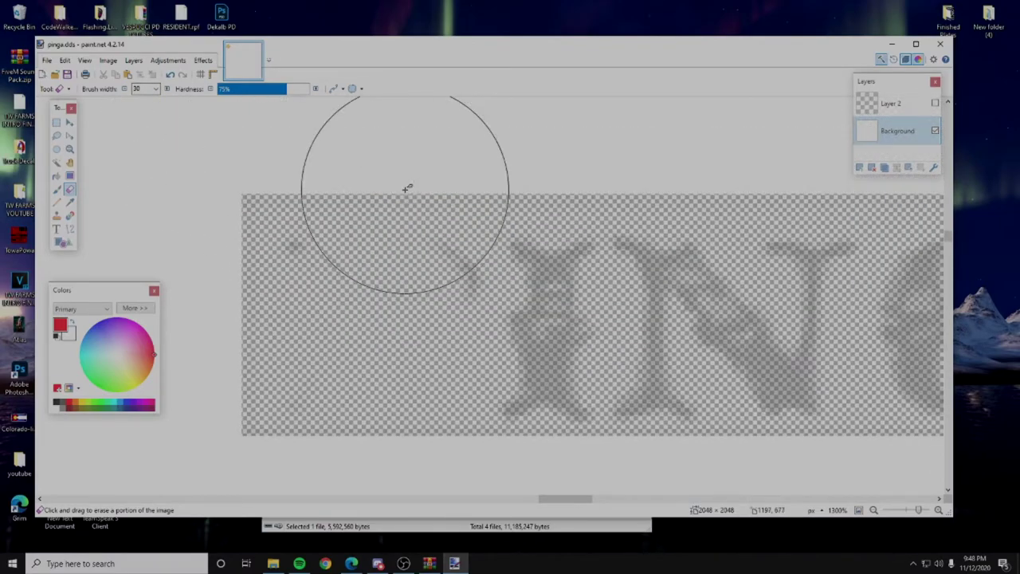
Erase the remaining letters I, N, G and A from the Background layer, including the faint remnants of the A.
mouse_move(362, 303)
mouse_down()
mouse_move(556, 308)
mouse_move(558, 319)
mouse_up()
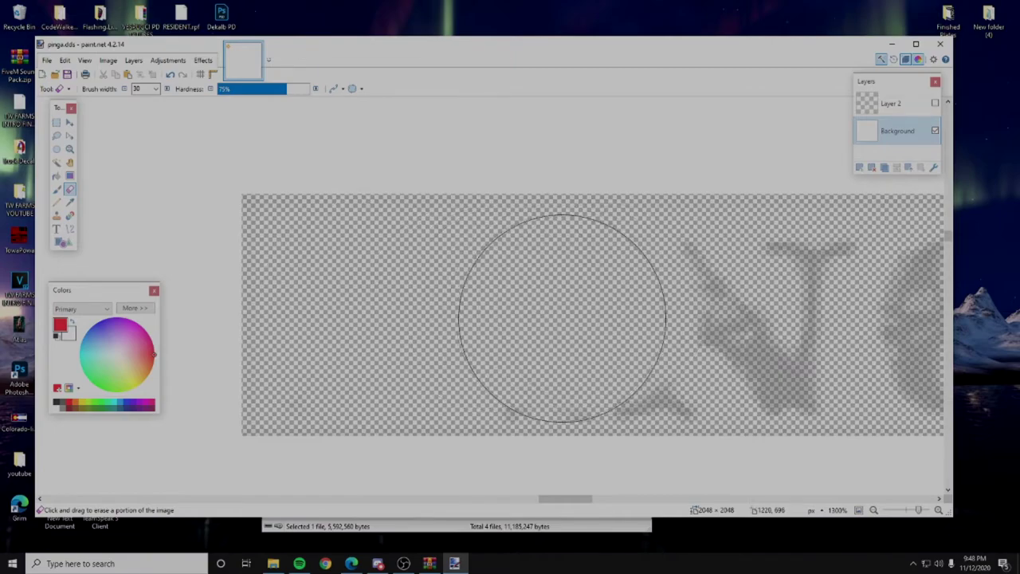
scroll(558, 319, right, 3)
drag(481, 322, 662, 317)
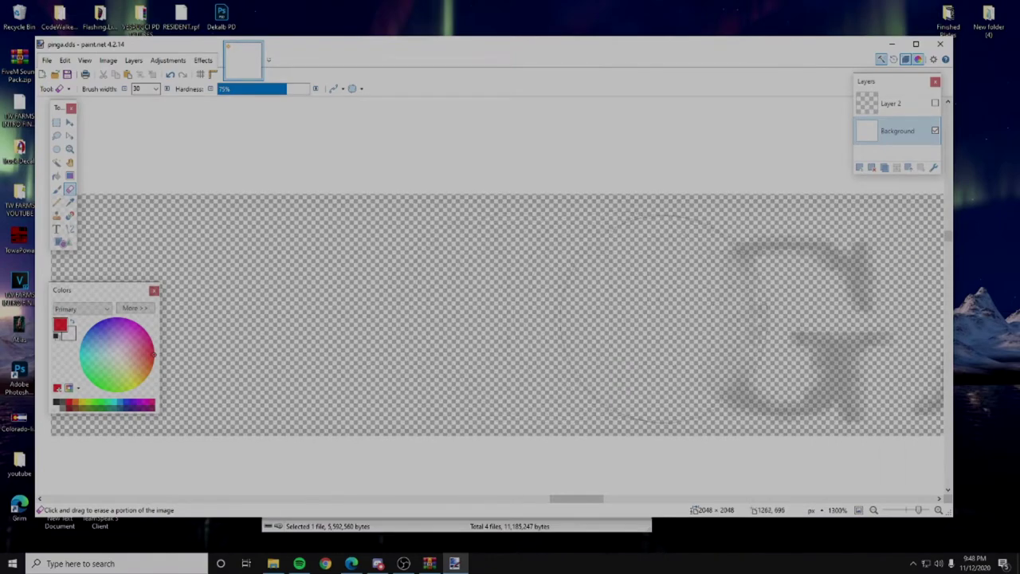
scroll(598, 319, right, 4)
drag(514, 319, 751, 319)
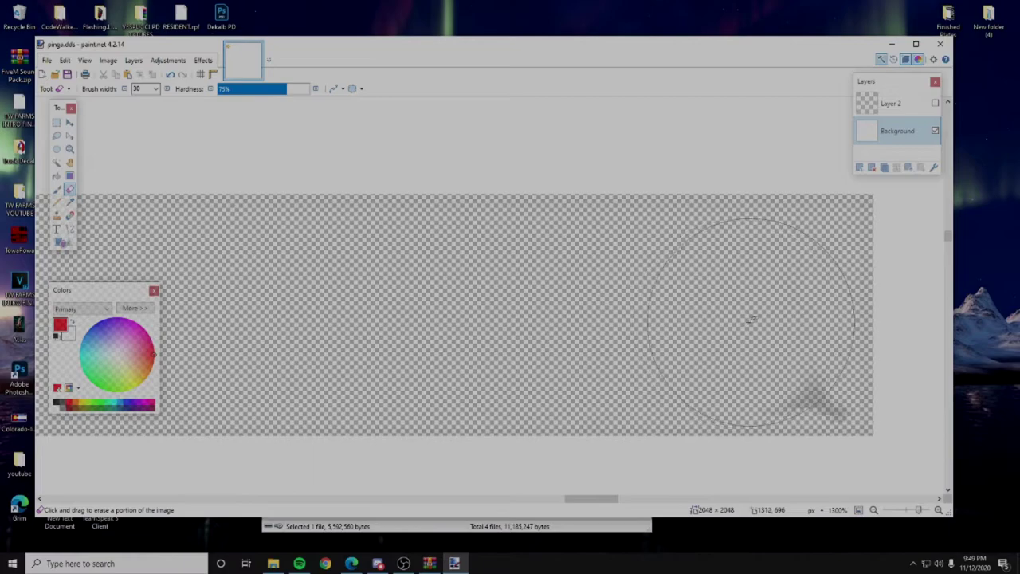
scroll(146, 88, up, 6)
mouse_move(804, 375)
mouse_down()
mouse_move(820, 387)
mouse_move(793, 374)
mouse_up()
Show Layer 2 with the FLINK lettering and merge it down into the Background layer.
scroll(442, 294, down, 2)
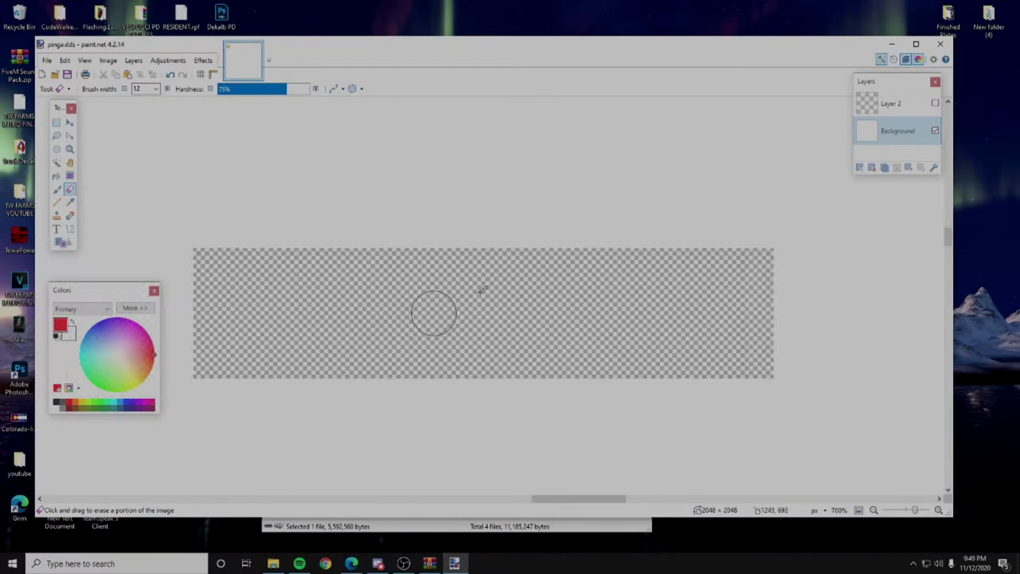
click(935, 104)
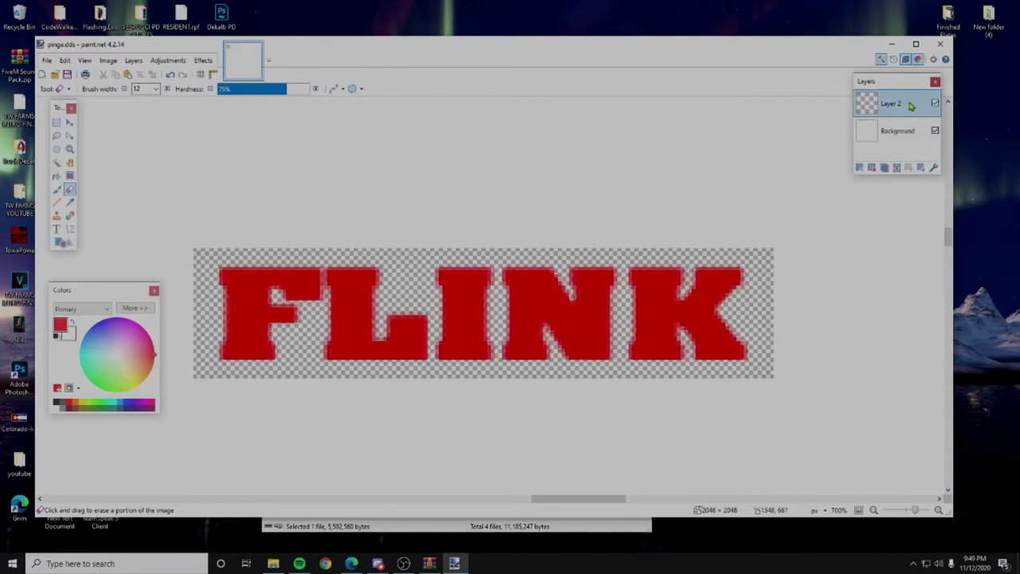
click(896, 167)
scroll(716, 287, down, 2)
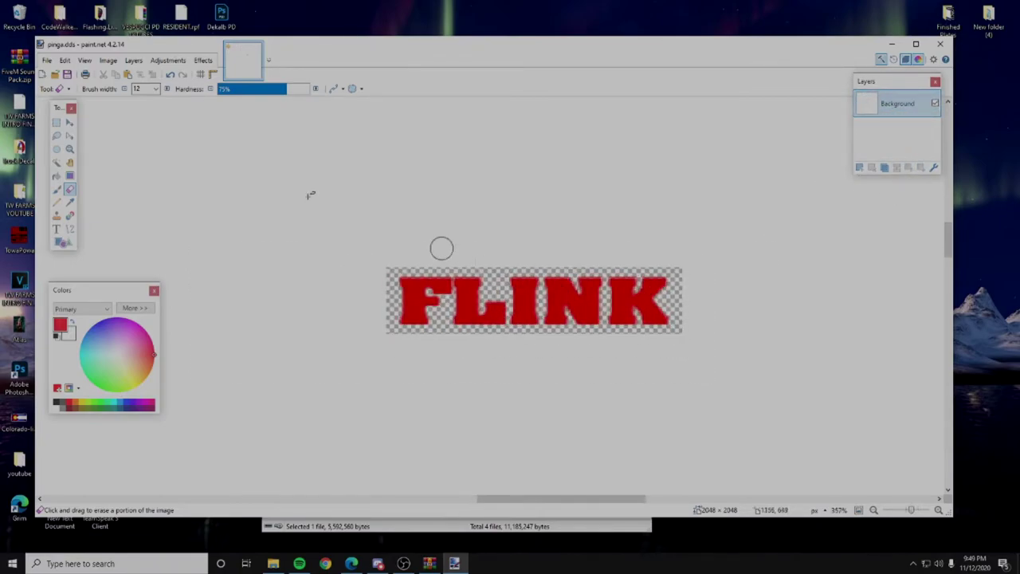
Save the texture as pinga in DirectDraw Surface (DDS) format, replacing the existing file.
click(47, 60)
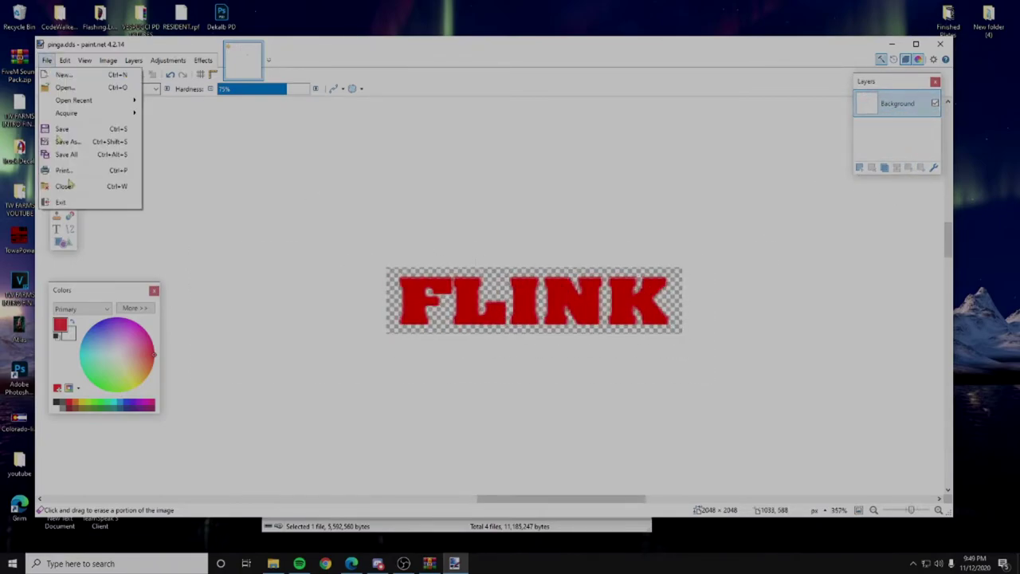
click(85, 144)
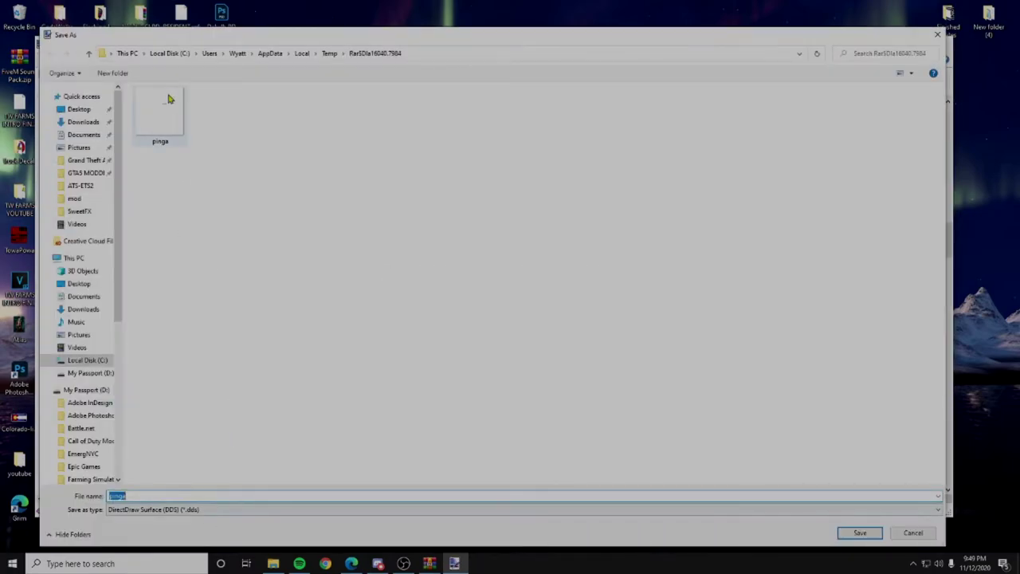
click(171, 513)
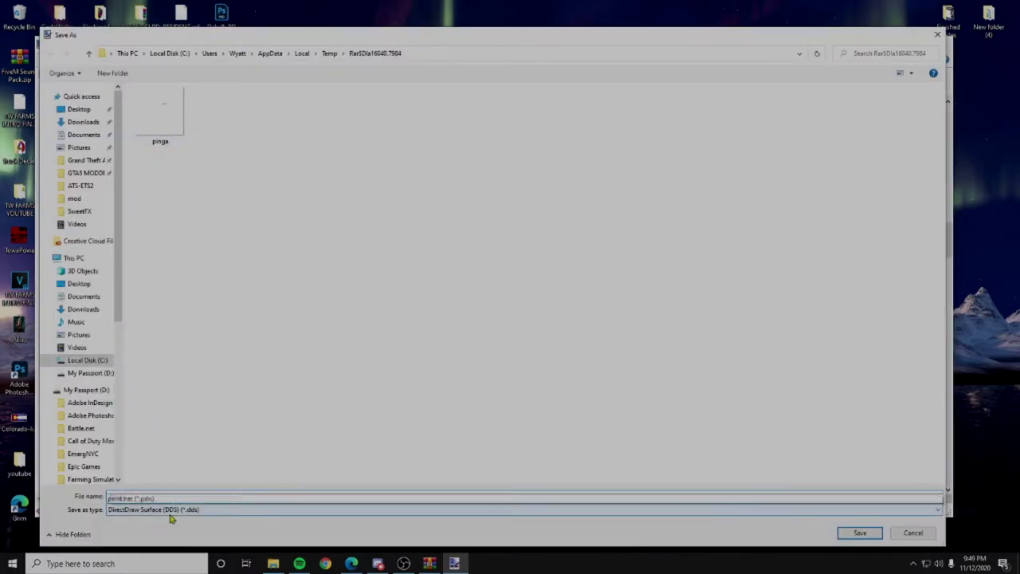
click(176, 421)
click(217, 510)
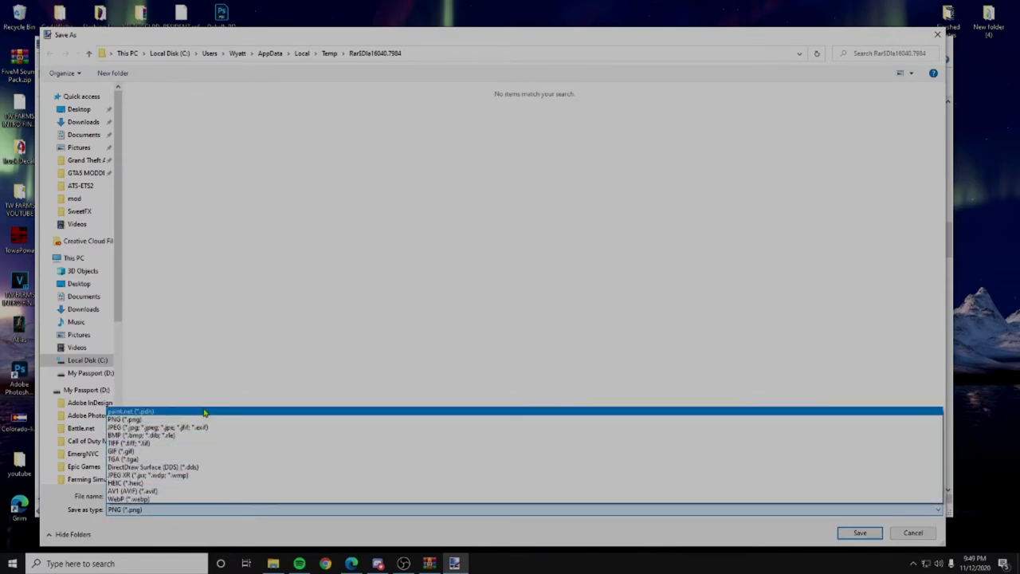
click(204, 412)
click(200, 510)
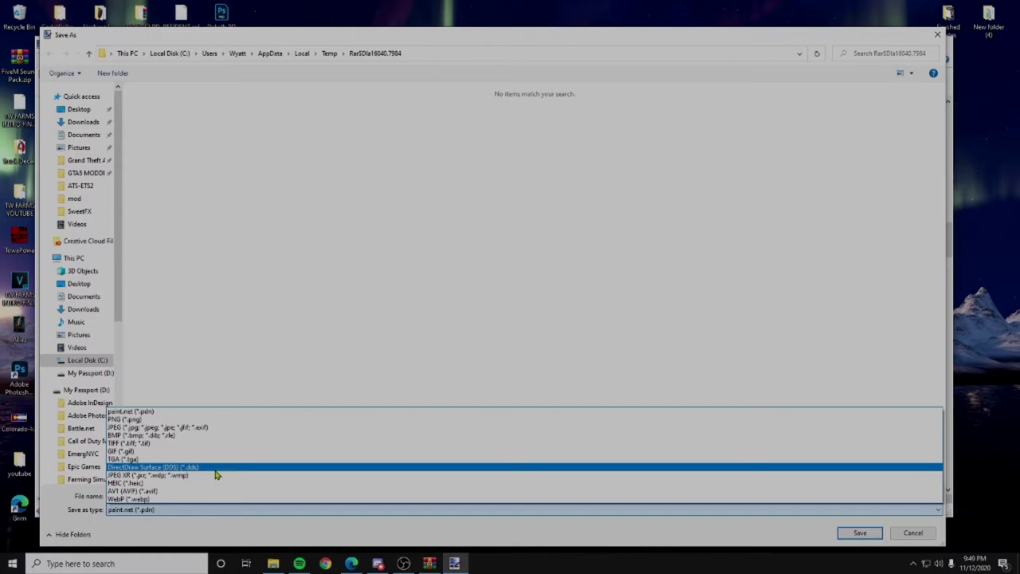
click(215, 468)
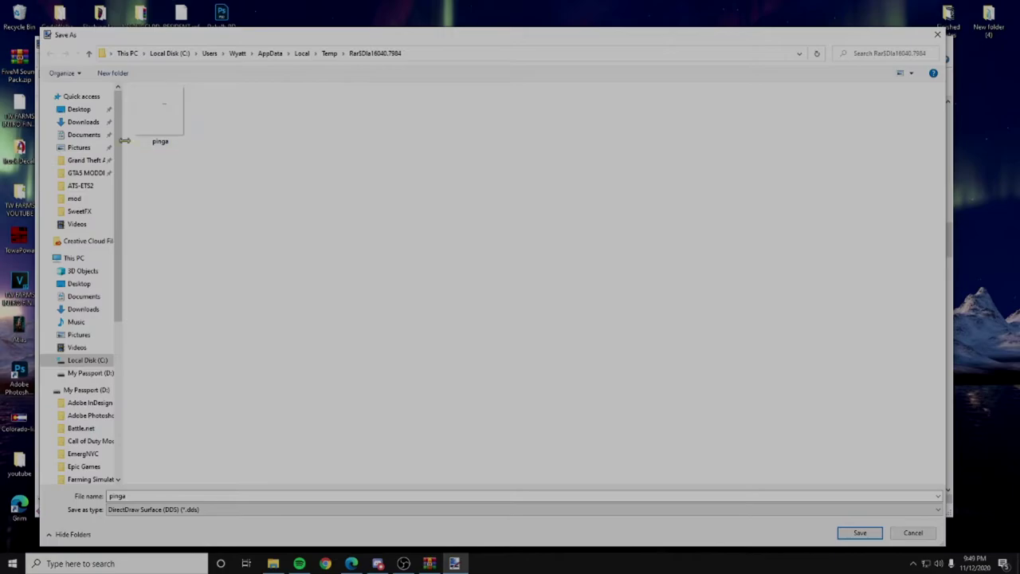
click(861, 536)
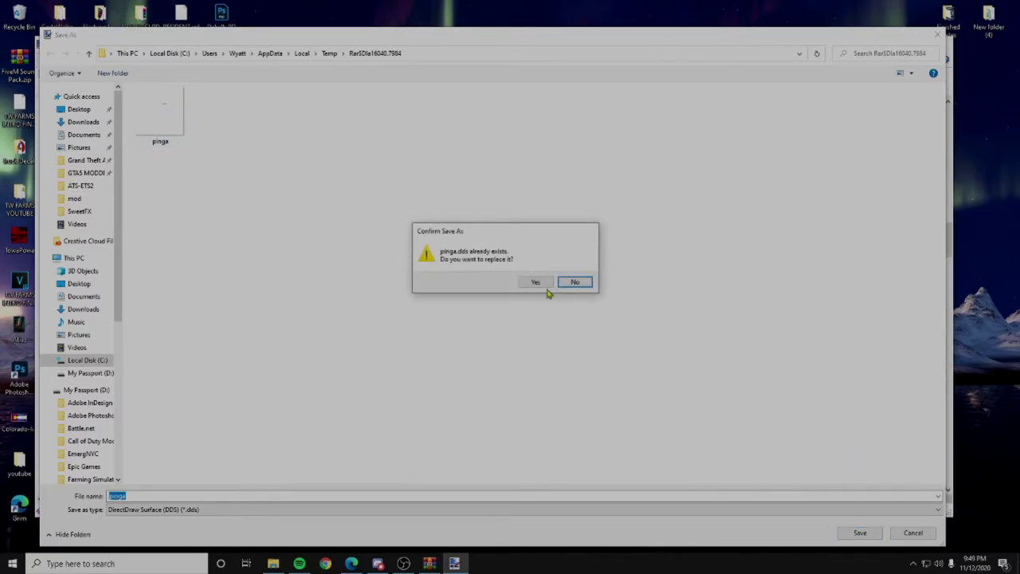
click(545, 285)
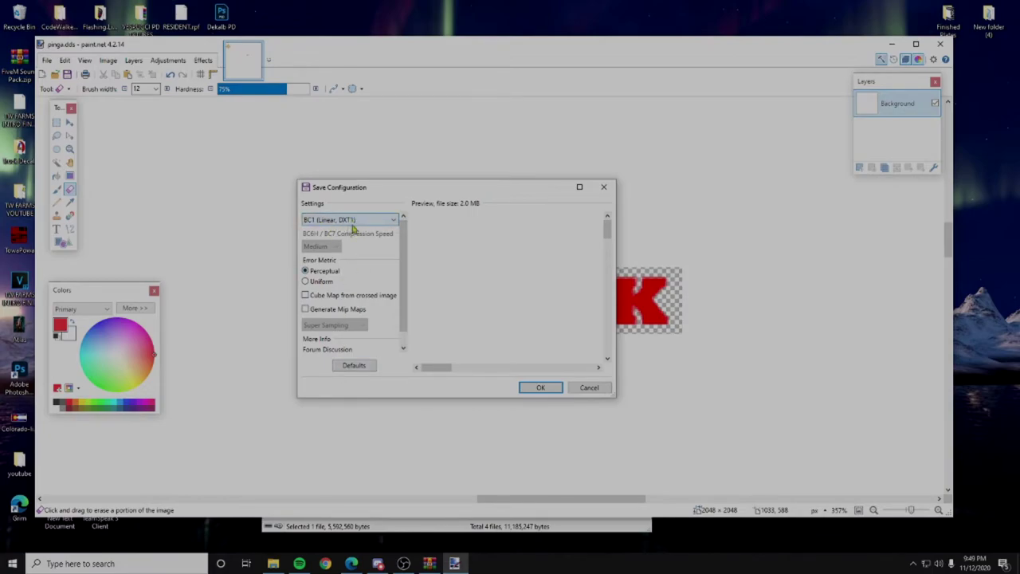
Complete the save with BC1 (Linear, DXT1) compression, close the image and update pinga.dds in the archive.
scroll(533, 322, down, 3)
drag(437, 368, 552, 360)
scroll(556, 317, up, 2)
click(553, 392)
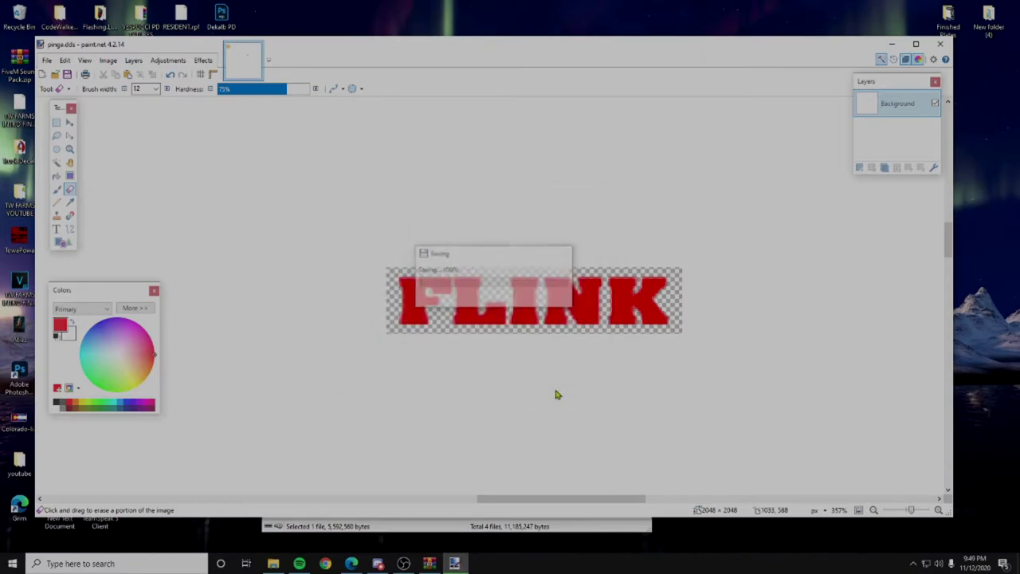
click(940, 44)
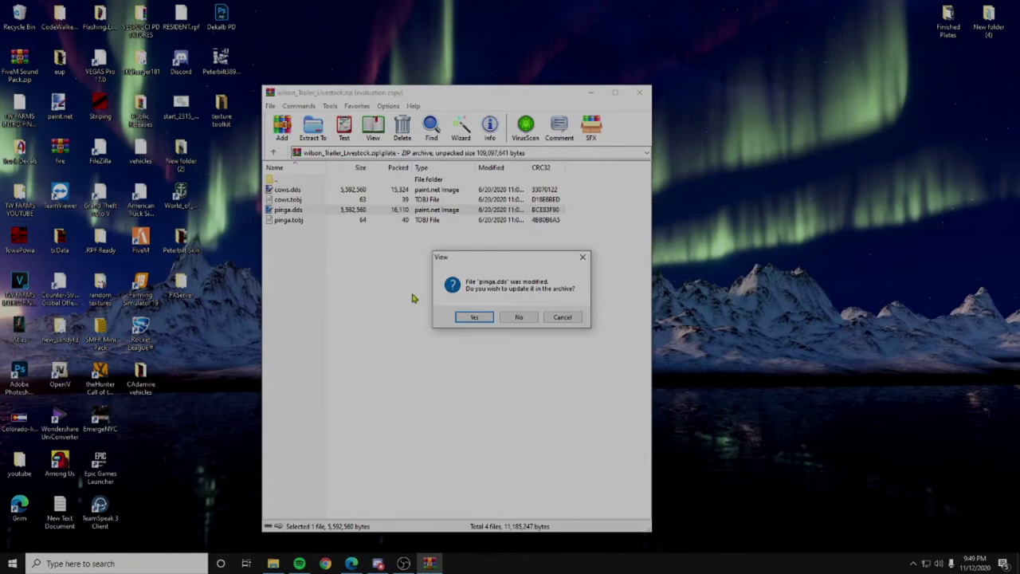
click(475, 318)
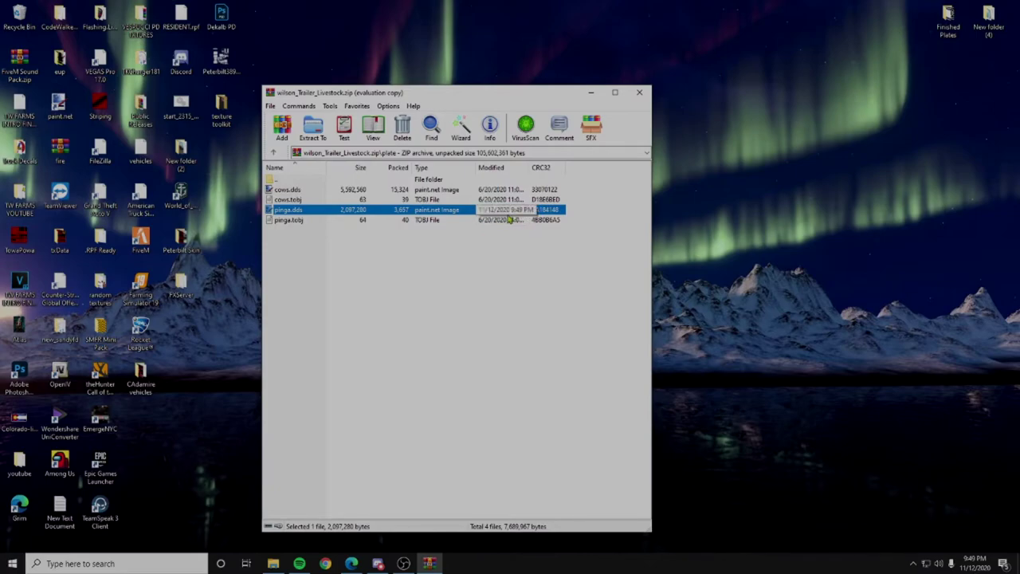
Open pinga.dds from the archive to check the saved FLINK lettering, and close it.
click(462, 269)
click(438, 211)
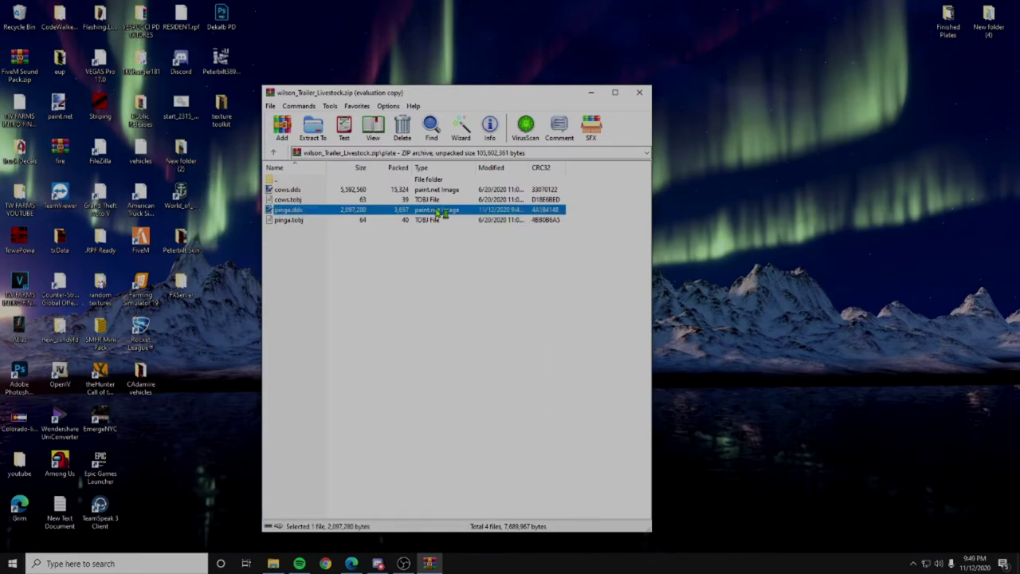
double_click(455, 210)
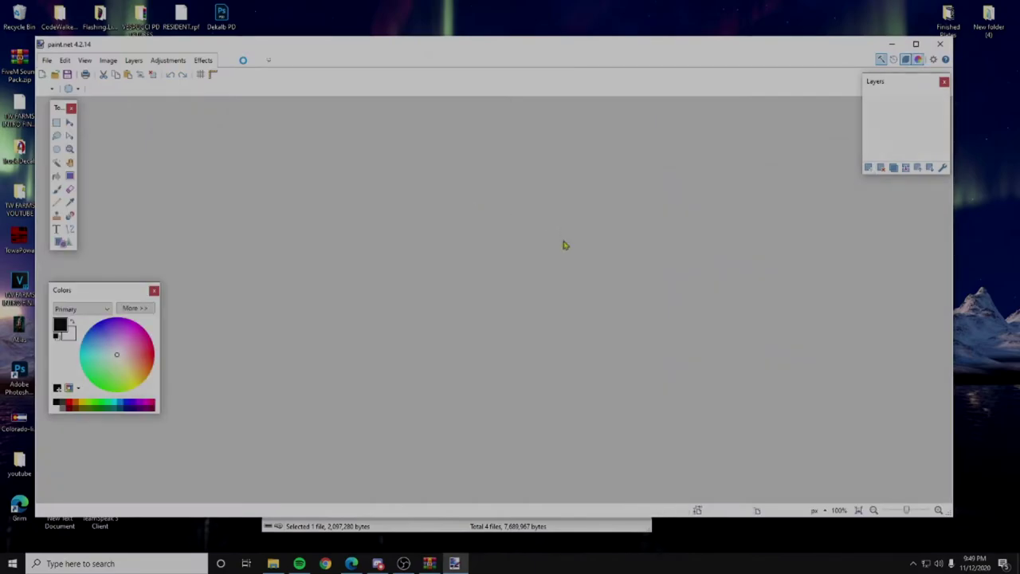
scroll(552, 252, up, 5)
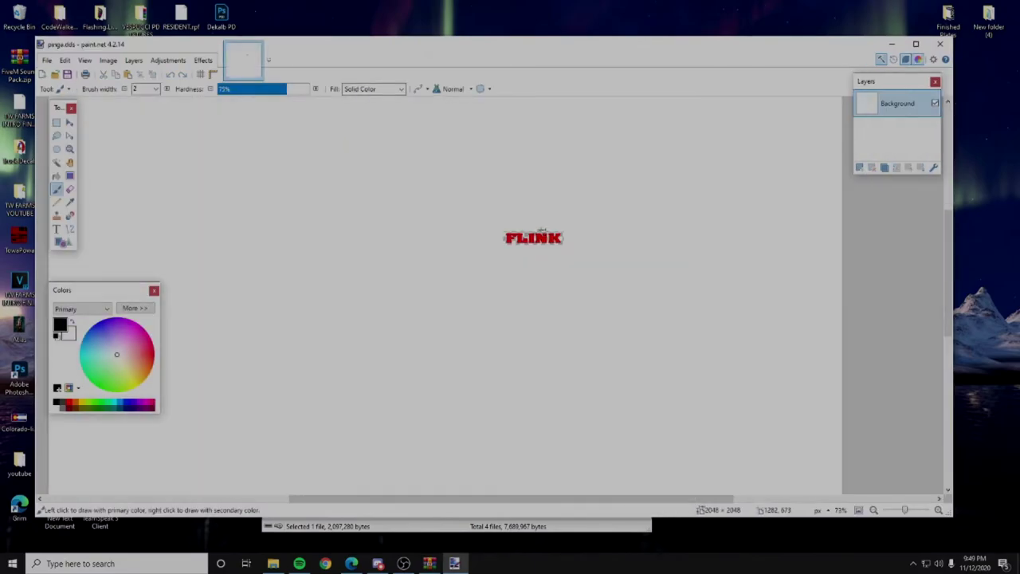
click(939, 44)
Reopen pinga.dds, try retouching the letter I's dark edge pixels with the Pencil in the sampled red, and close it without saving.
double_click(512, 214)
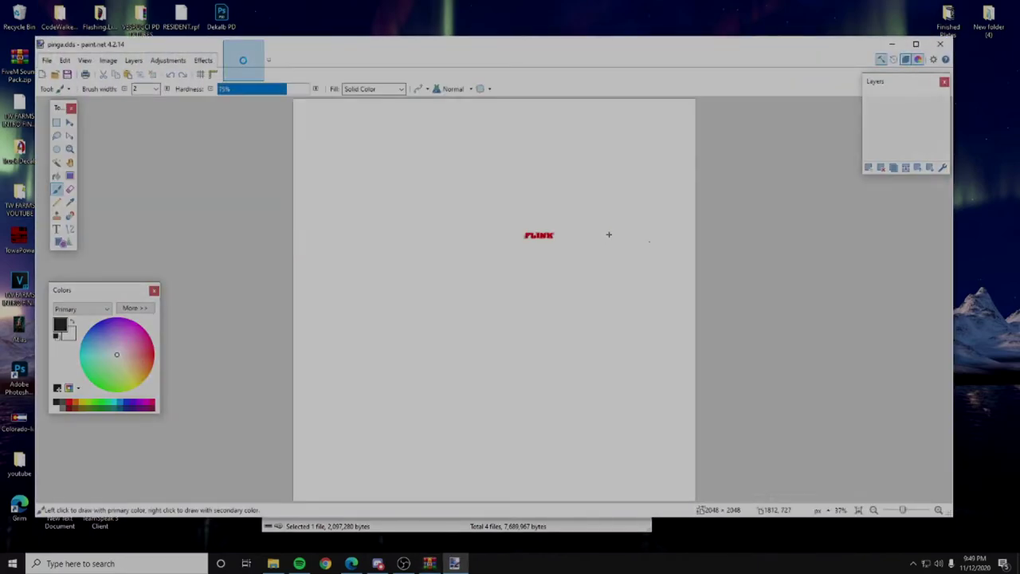
scroll(488, 245, up, 10)
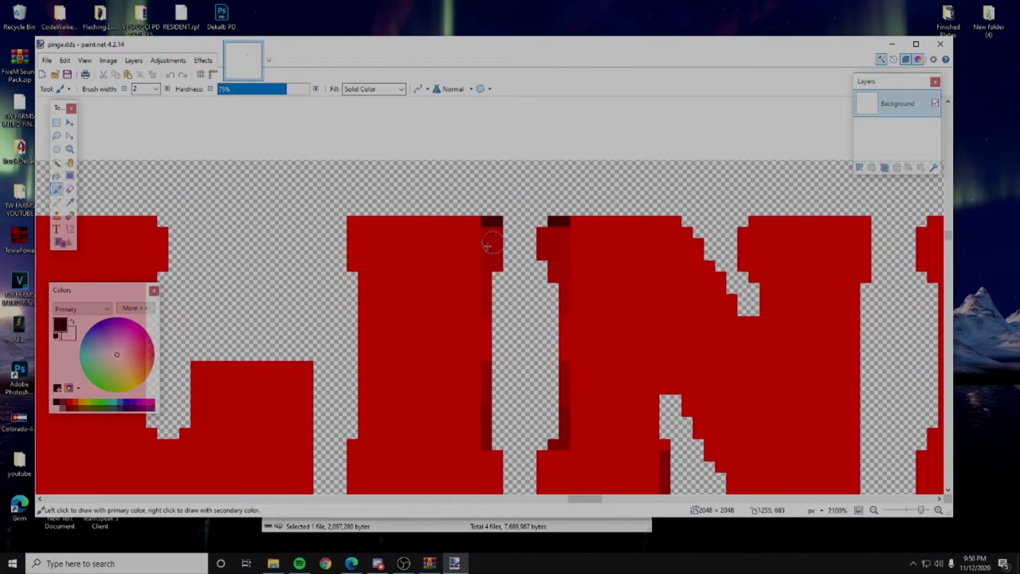
click(59, 205)
click(70, 203)
click(372, 295)
click(57, 203)
scroll(395, 246, up, 1)
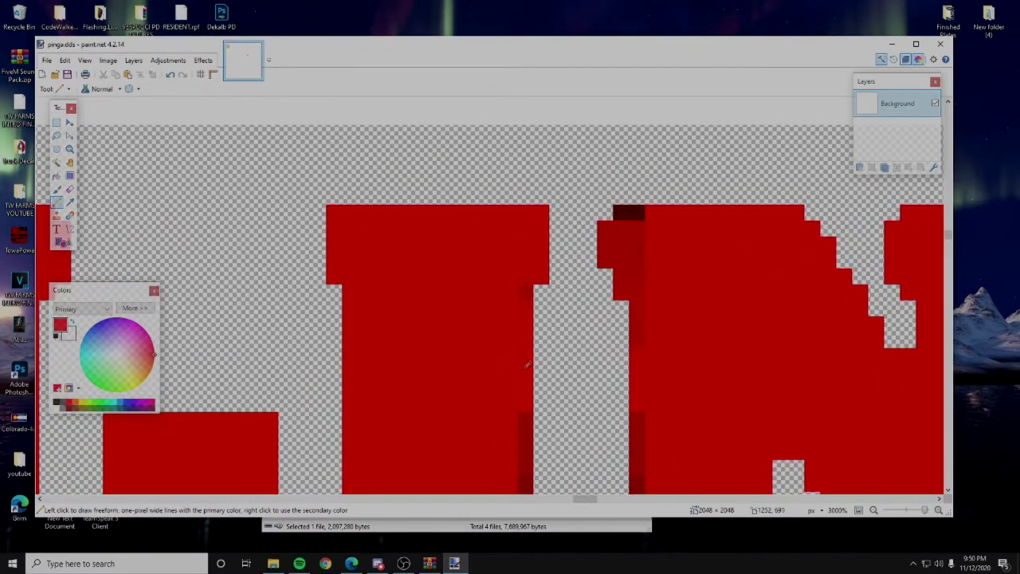
scroll(463, 249, down, 3)
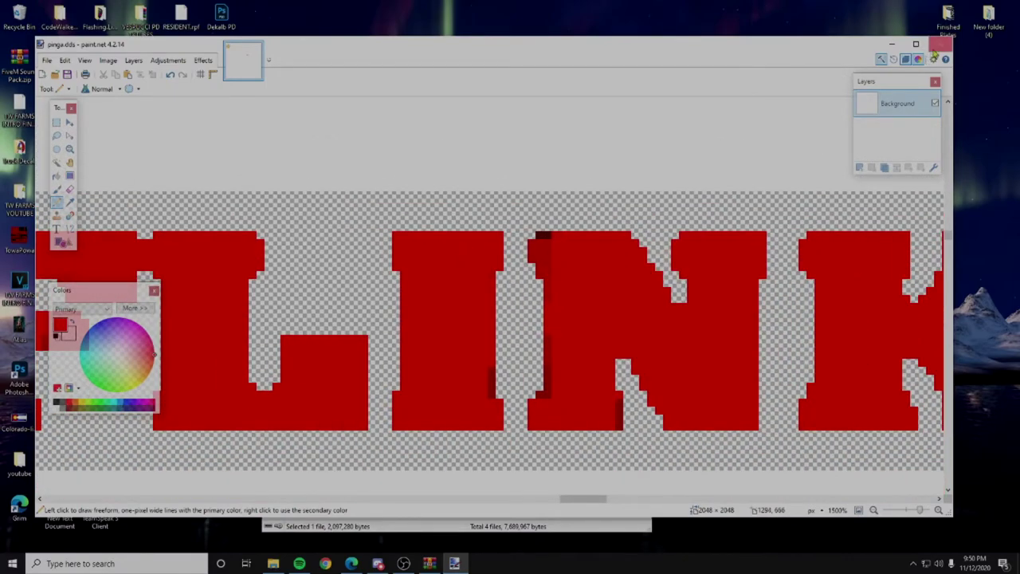
click(940, 44)
click(501, 360)
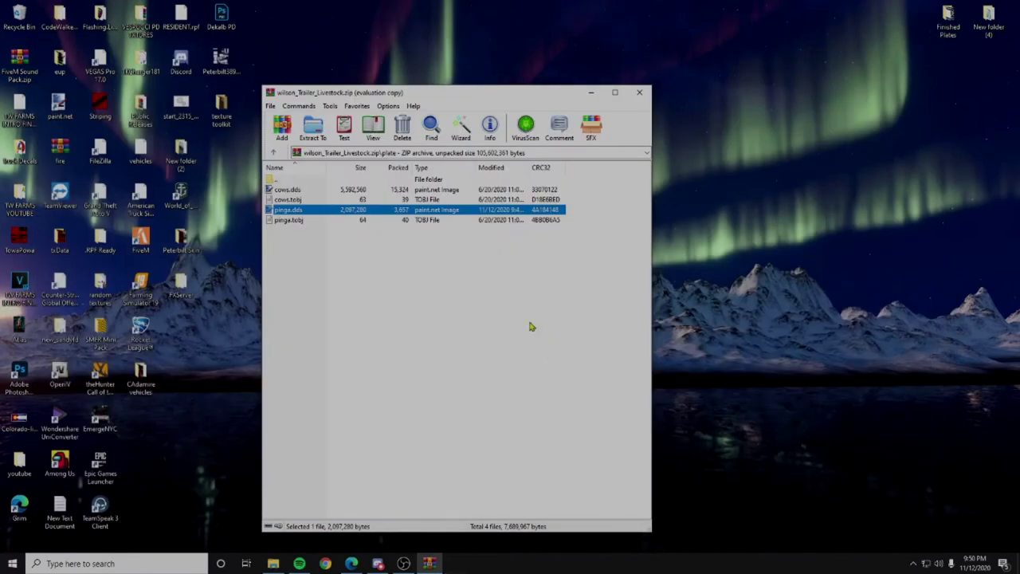
Close the archive and copy the wilson_Trailer_Livestock file from the desktop.
click(647, 88)
right_click(472, 295)
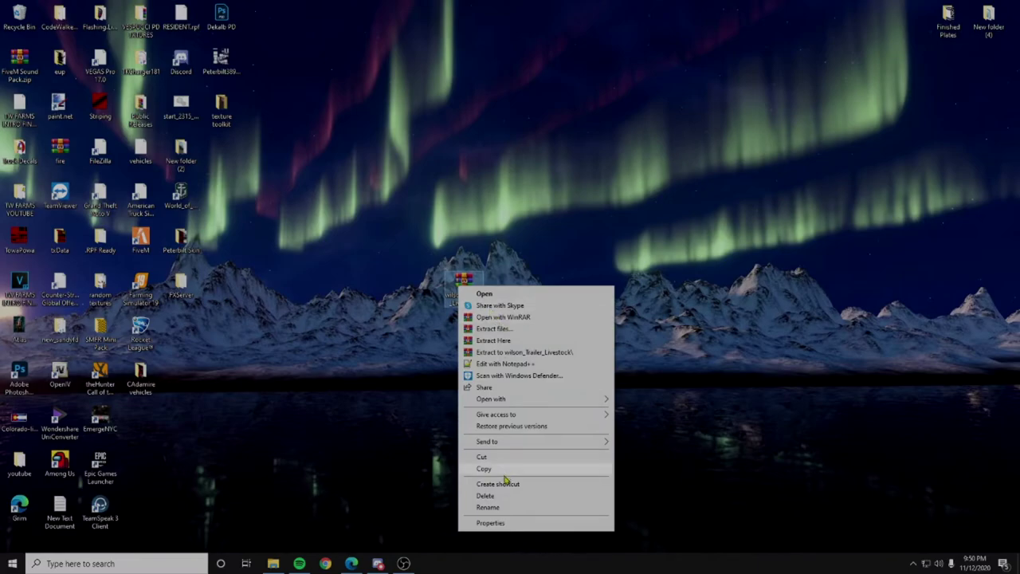
click(507, 469)
Switch to File Explorer and open the American Truck Simulator mod folder in Documents.
click(273, 563)
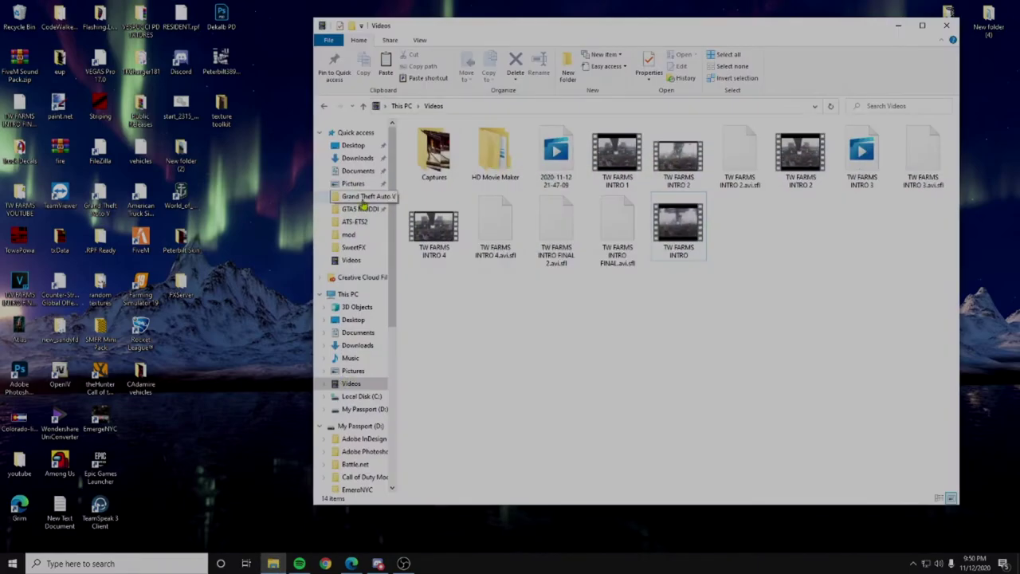
click(358, 170)
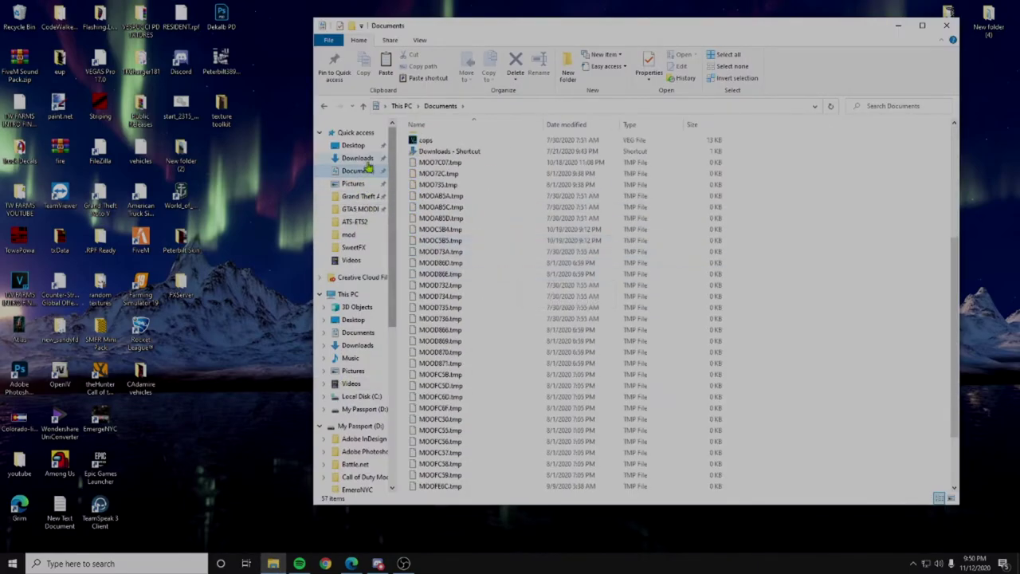
scroll(478, 207, up, 6)
click(466, 152)
double_click(466, 152)
double_click(455, 151)
scroll(495, 303, down, 8)
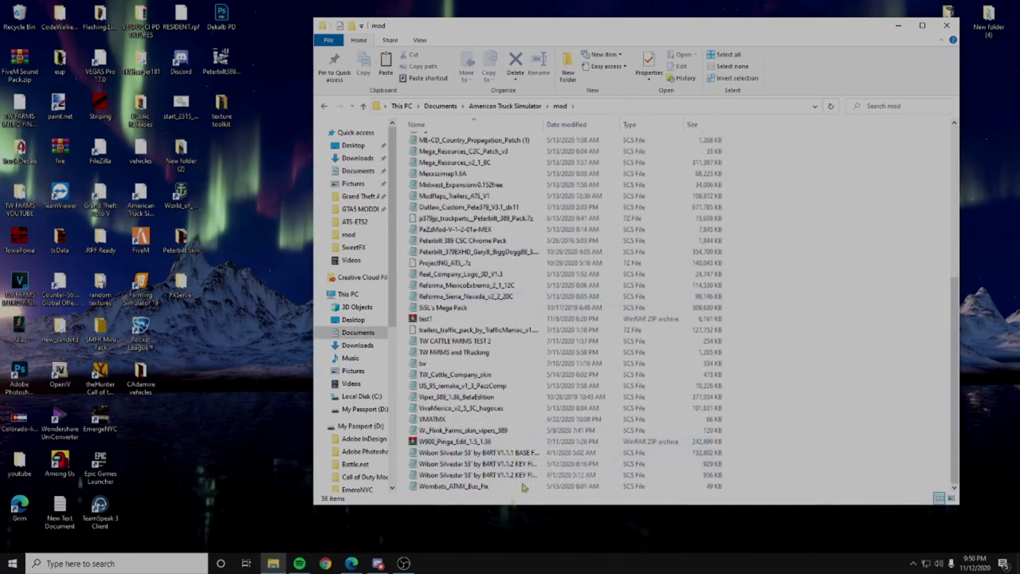
Paste the copied wilson_Trailer_Livestock archive into the mod folder and close the folder window.
right_click(811, 424)
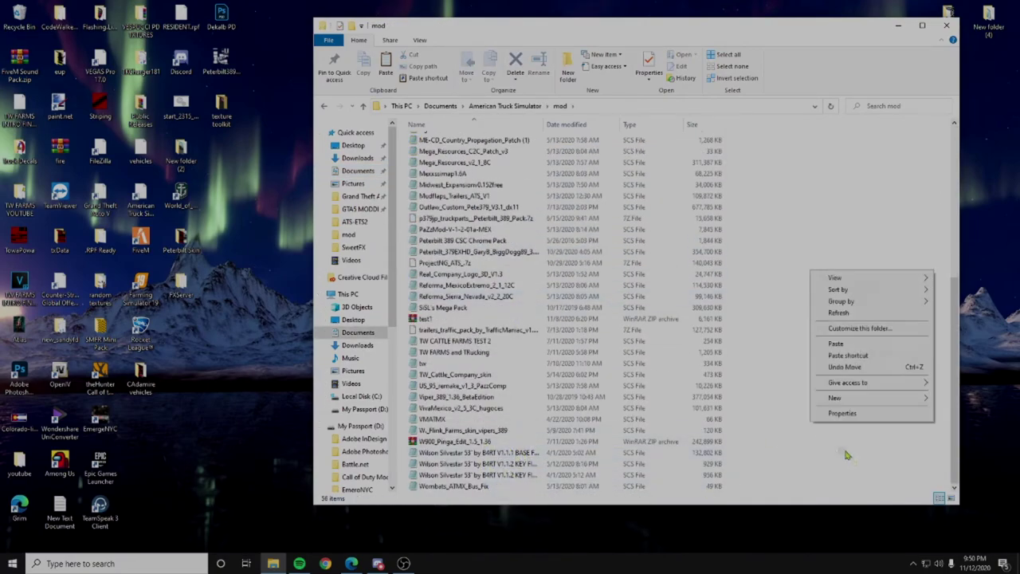
click(856, 344)
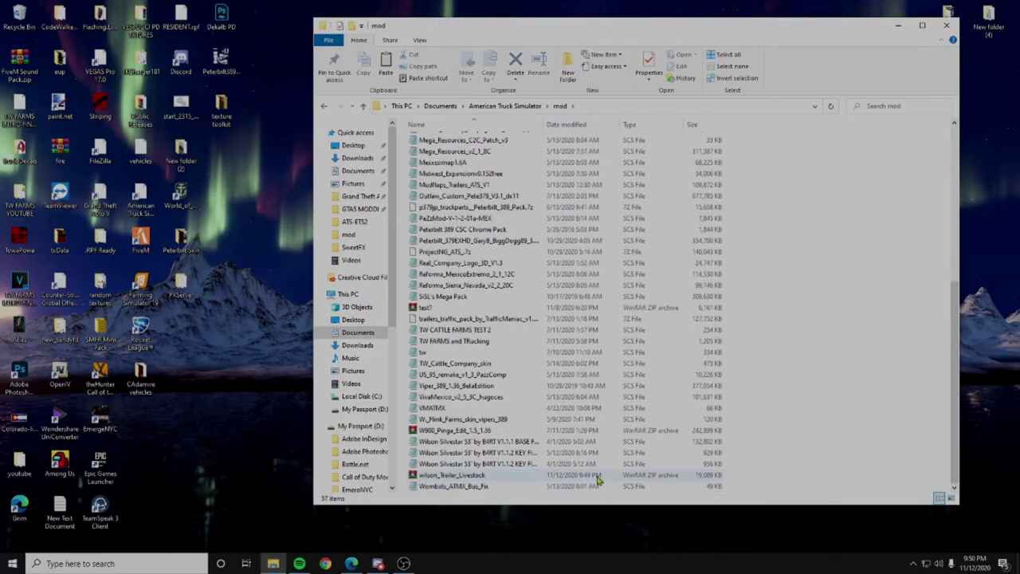
click(946, 25)
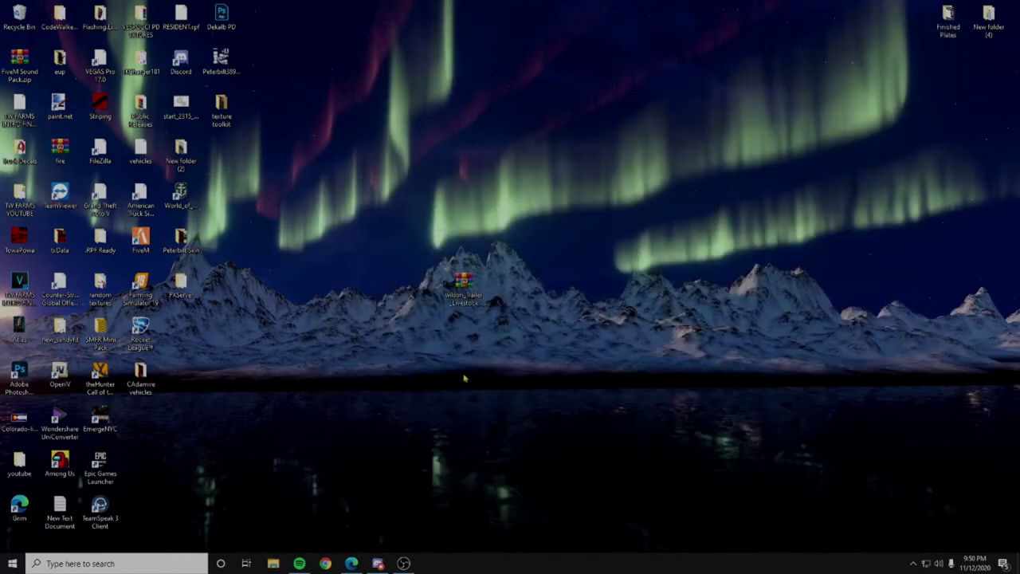
Launch American Truck Simulator and find the player's Livestock (Wilson) trailer in the list of owned trailers.
double_click(140, 195)
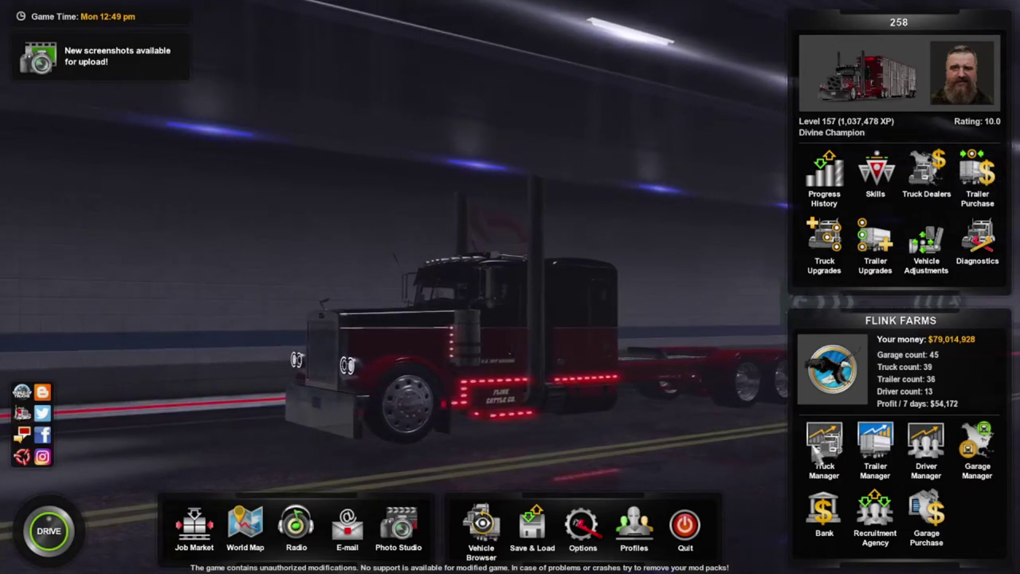
click(860, 452)
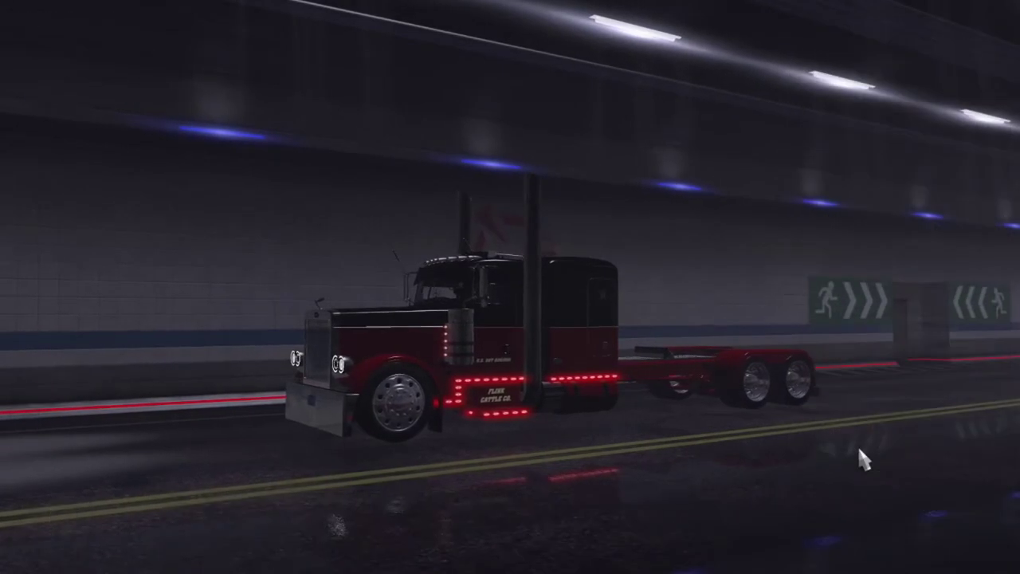
scroll(516, 313, down, 3)
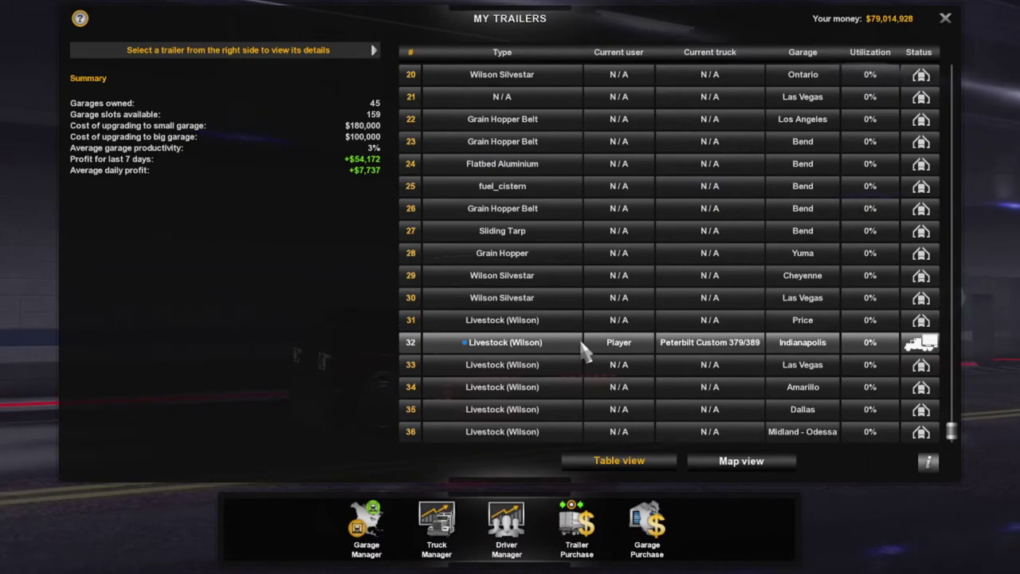
Open a Livestock (Wilson) trailer in the trailer configurator and show its accessory mounting points.
click(558, 368)
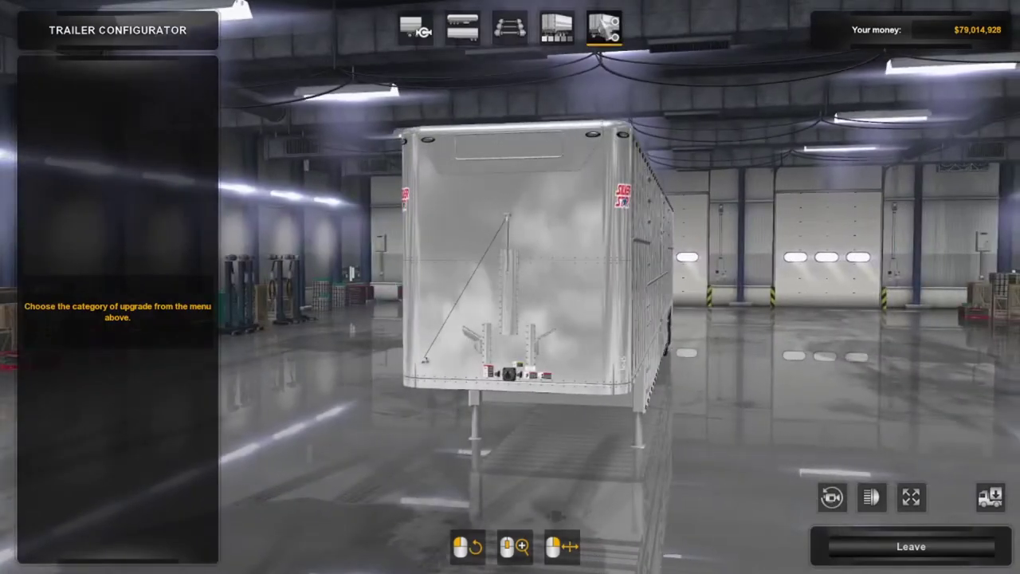
click(601, 29)
drag(664, 143, 446, 155)
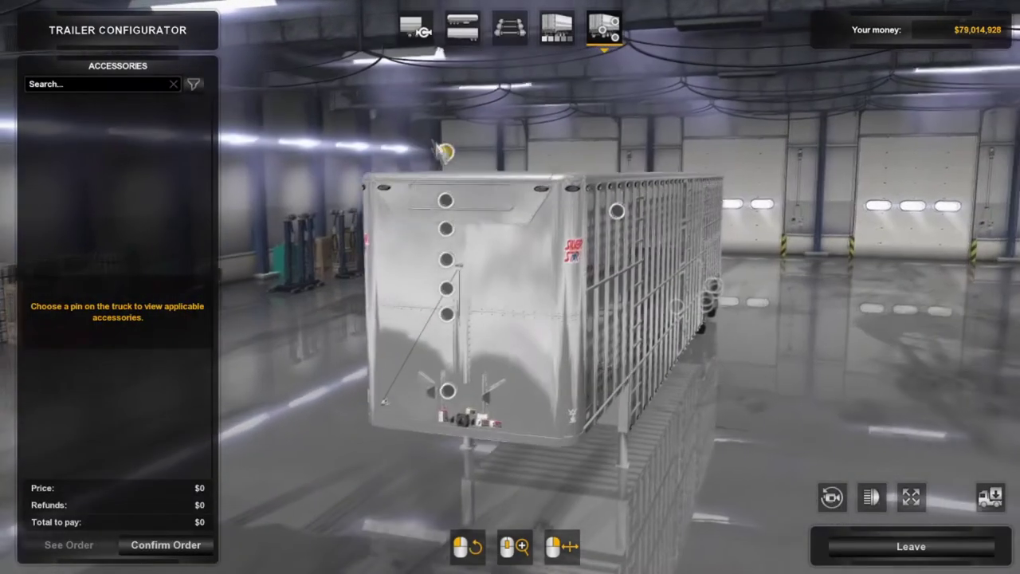
Fit the Pinga accessory to the trailer's front_top mounting point and inspect the plate's lettering on the front wall.
click(445, 154)
click(615, 147)
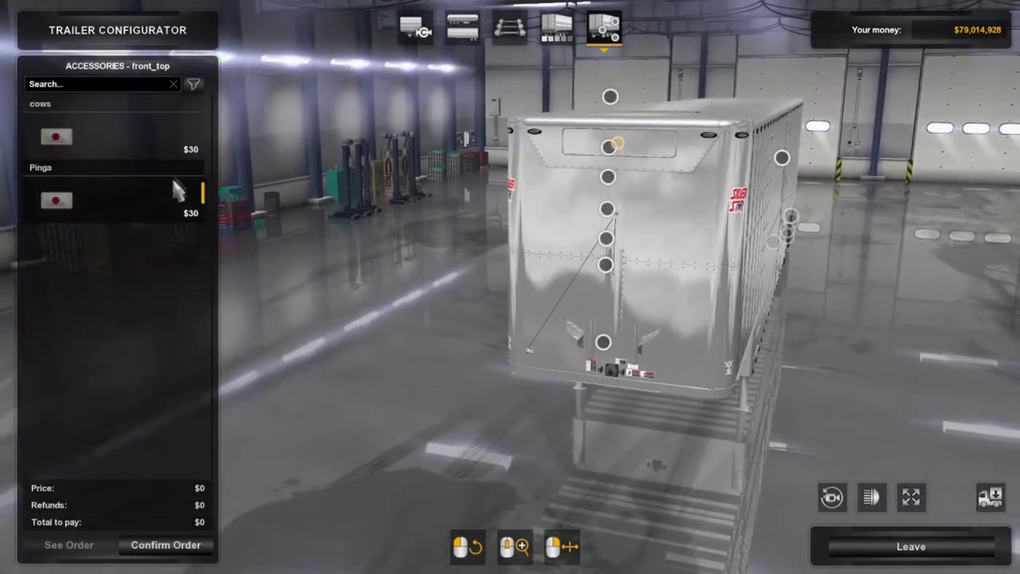
click(176, 190)
drag(481, 163, 535, 212)
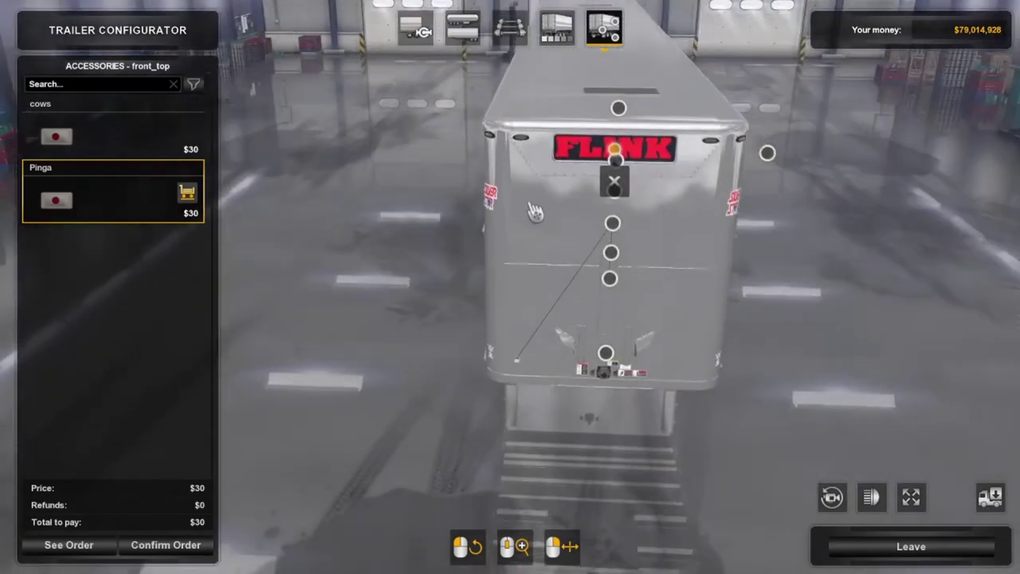
scroll(610, 98, up, 5)
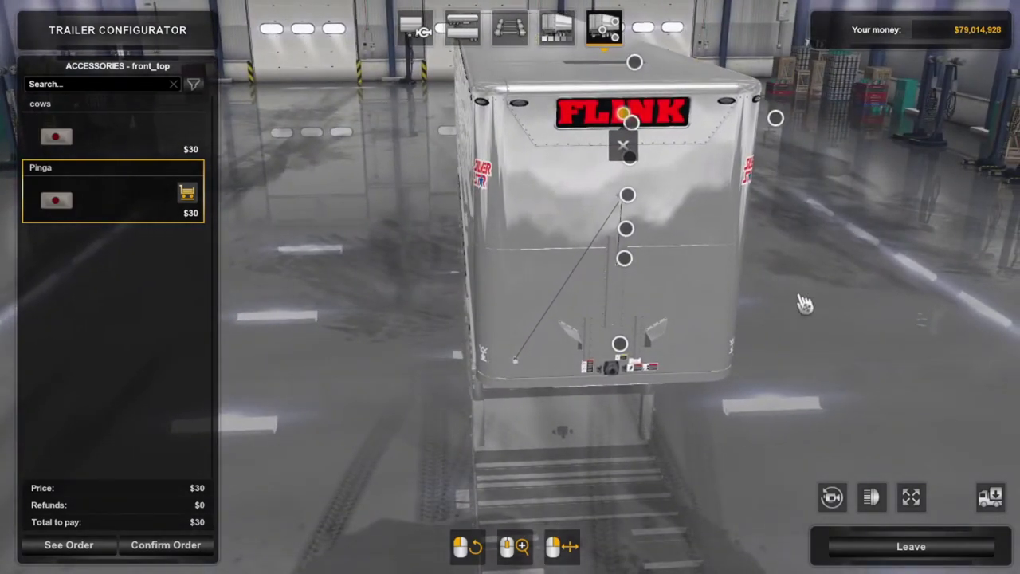
drag(562, 198, 621, 201)
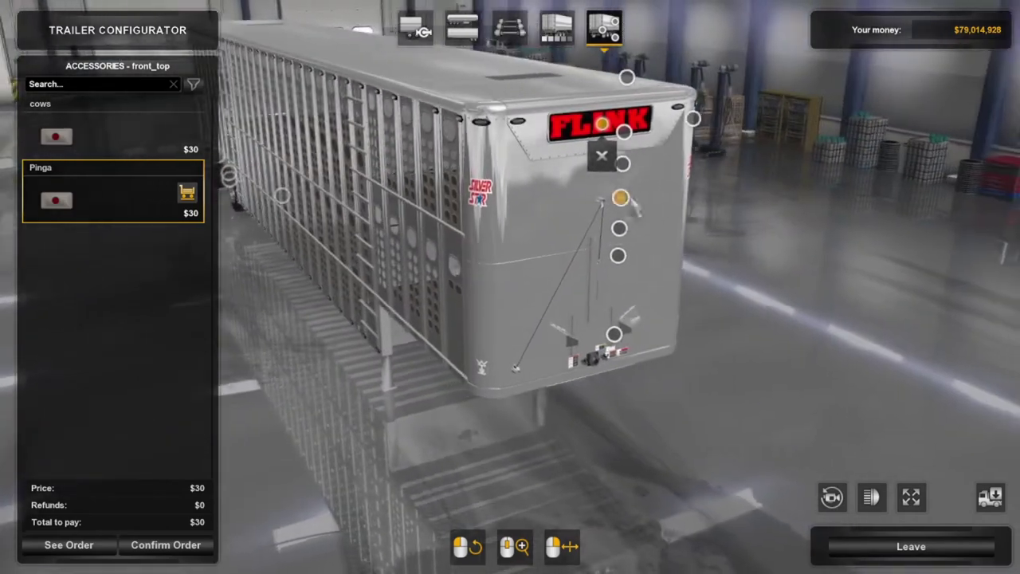